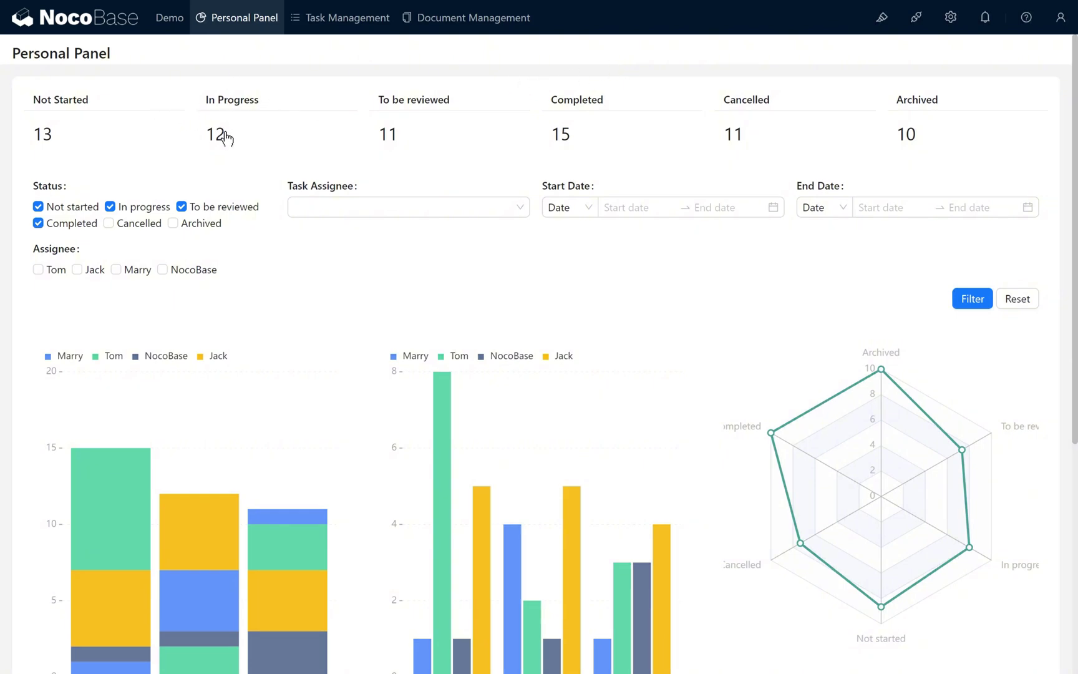
Step: Open the To be reviewed count's filtered task list, then return to the Personal Panel
left_click_drag(376, 103, 481, 90)
left_click(430, 142)
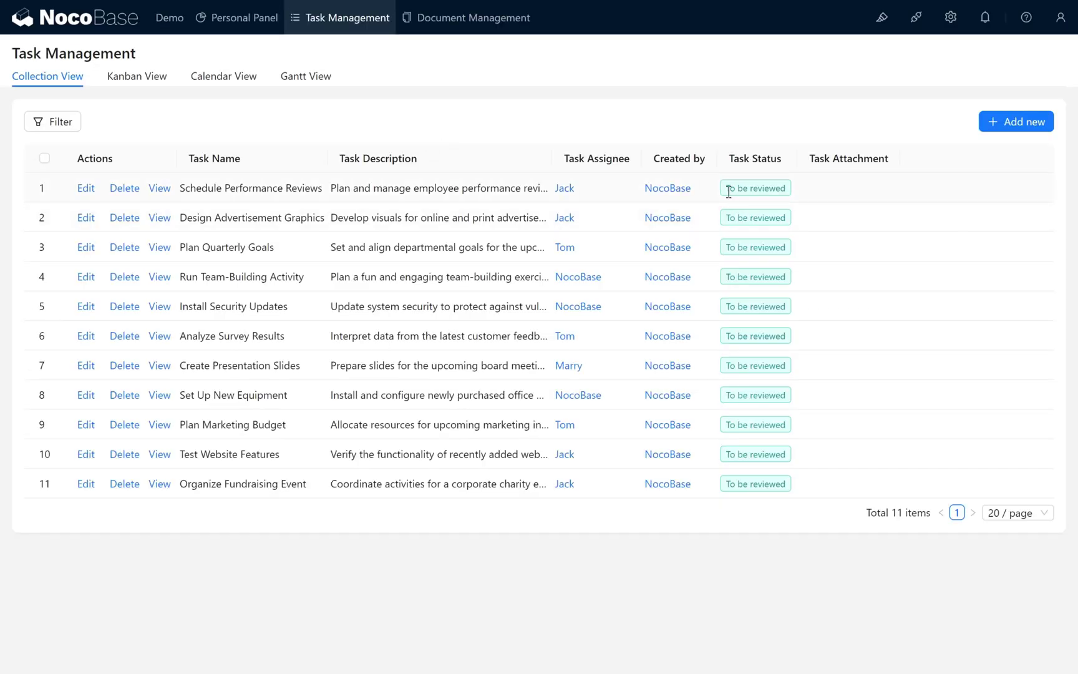
left_click_drag(728, 191, 782, 185)
left_click(665, 113)
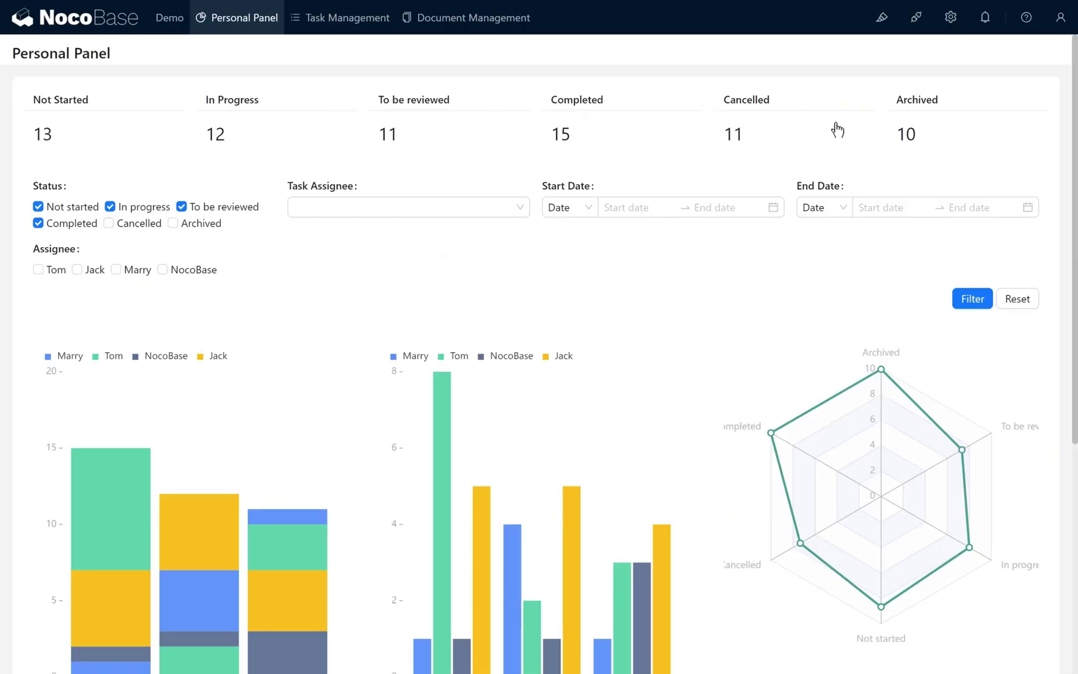
Step: Open the Completed count's filtered task list, then return to the Personal Panel
left_click(581, 136)
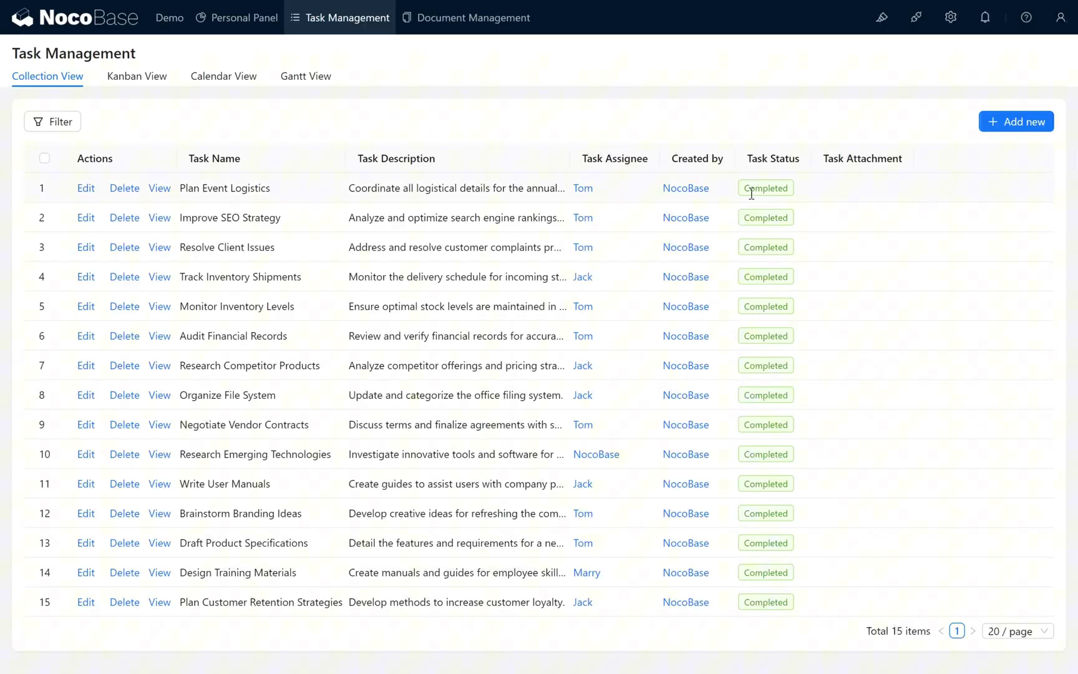
left_click_drag(745, 187, 762, 195)
double_click(761, 195)
left_click(531, 91)
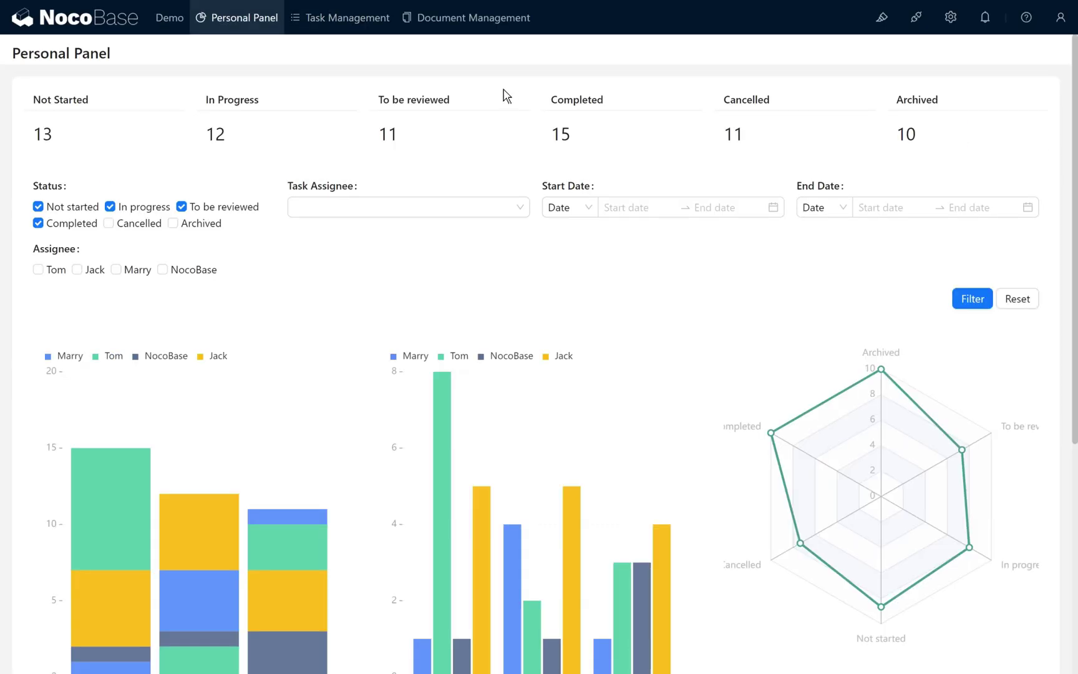
Step: Turn on UI editing, change the ticked assignees, and review the Assignee field's options unchanged
left_click(882, 18)
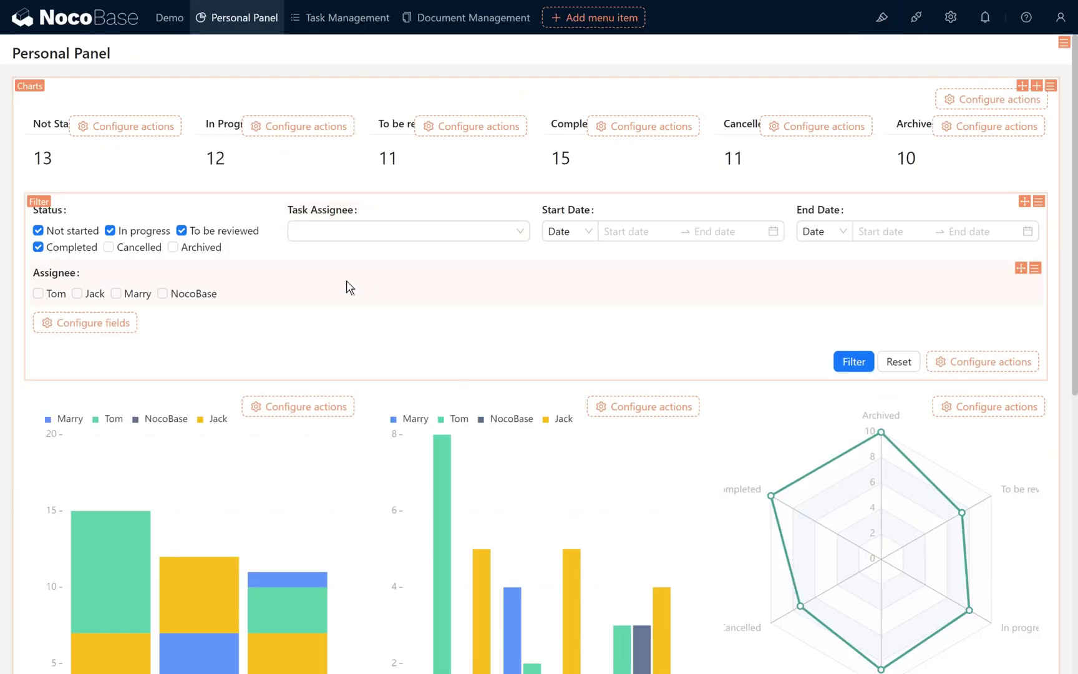
left_click(67, 303)
left_click(94, 298)
left_click(148, 298)
mouse_move(1034, 268)
left_click(951, 332)
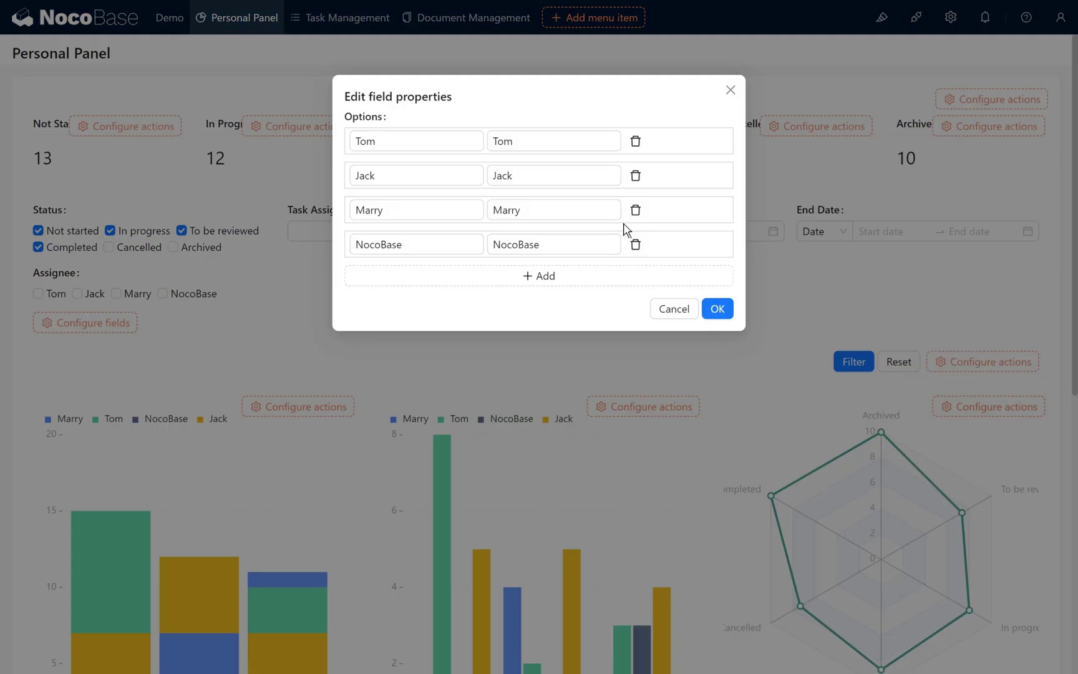
left_click(716, 310)
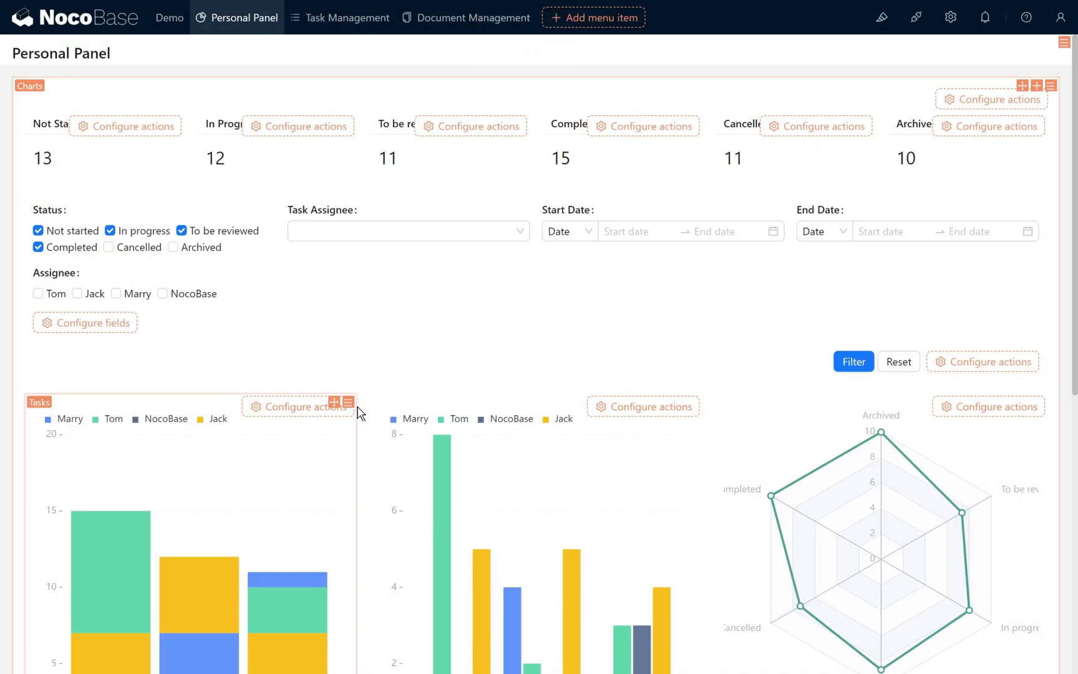
Step: Add a Task Assignee / Nickname contains condition to the first bar chart's filter
left_click(369, 425)
scroll(269, 450, "down", 2)
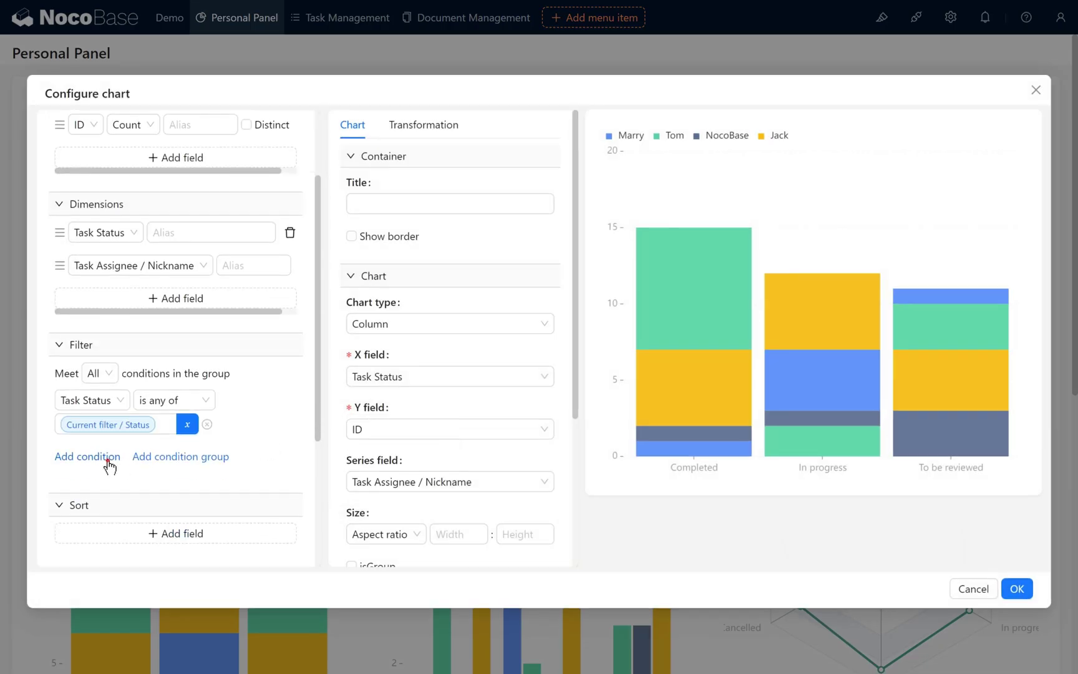
left_click(97, 454)
left_click(96, 459)
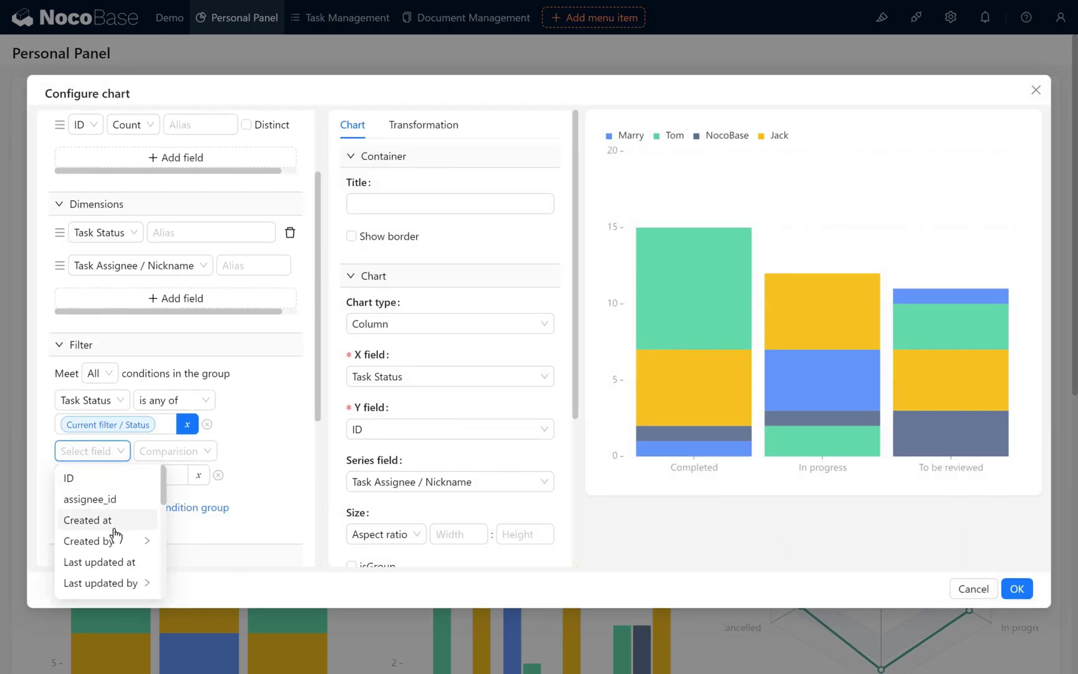
scroll(118, 532, "down", 5)
scroll(122, 536, "up", 5)
scroll(125, 541, "down", 5)
left_click(140, 564)
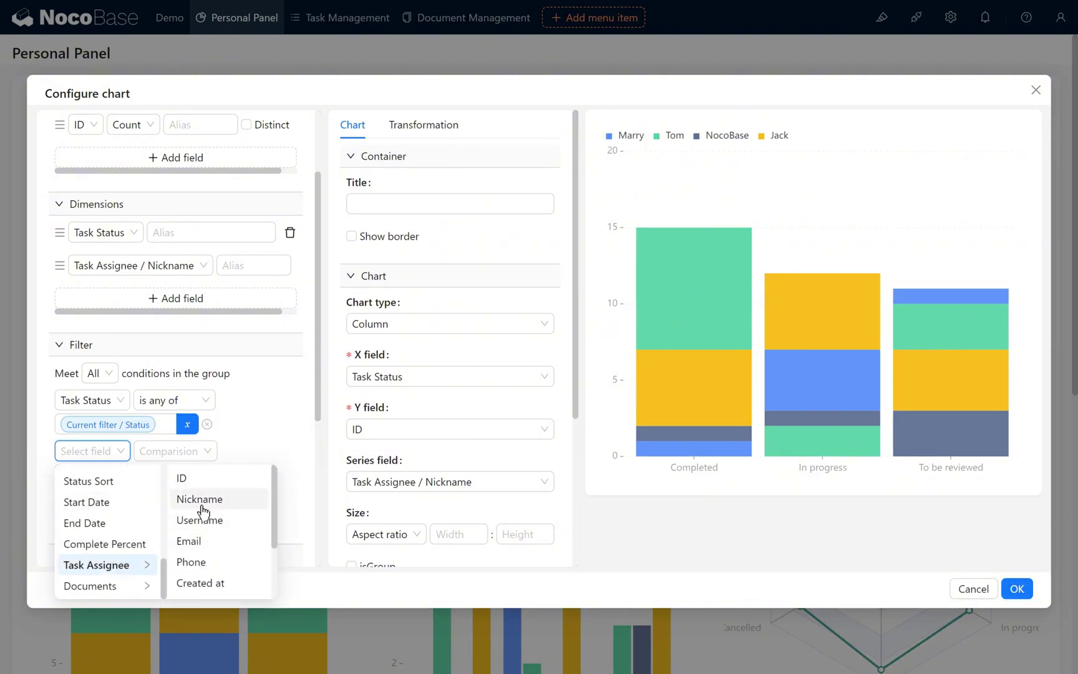
left_click(201, 506)
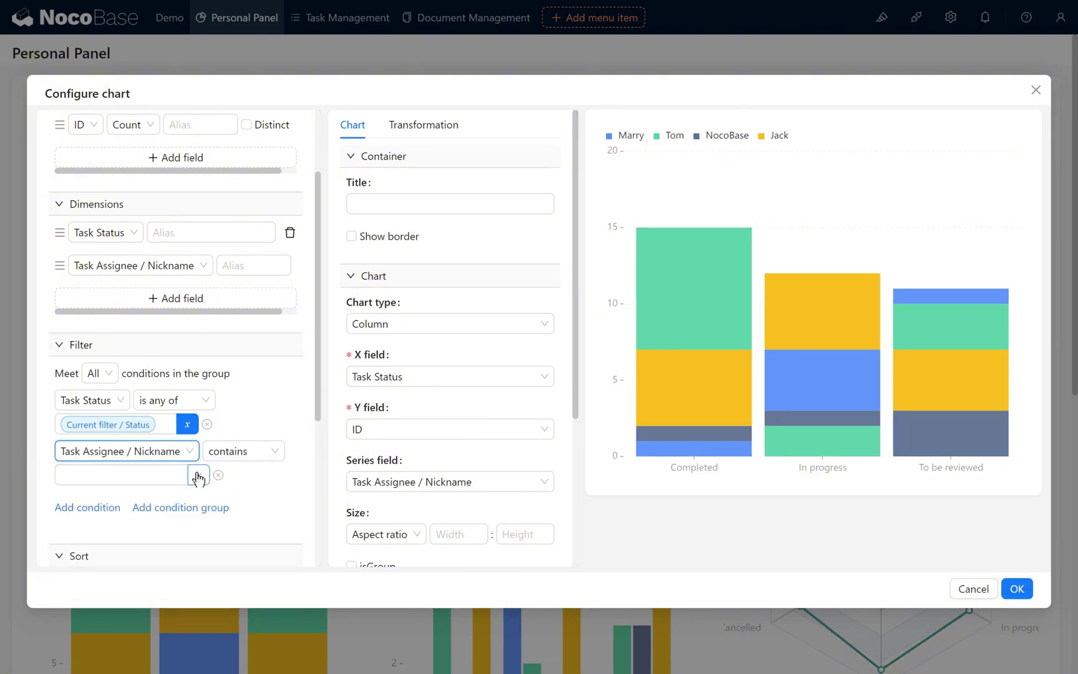
Step: Set that condition's value to Current filter / Assignee and save the first chart
left_click(198, 477)
left_click(219, 608)
scroll(249, 598, "down", 1)
left_click(252, 614)
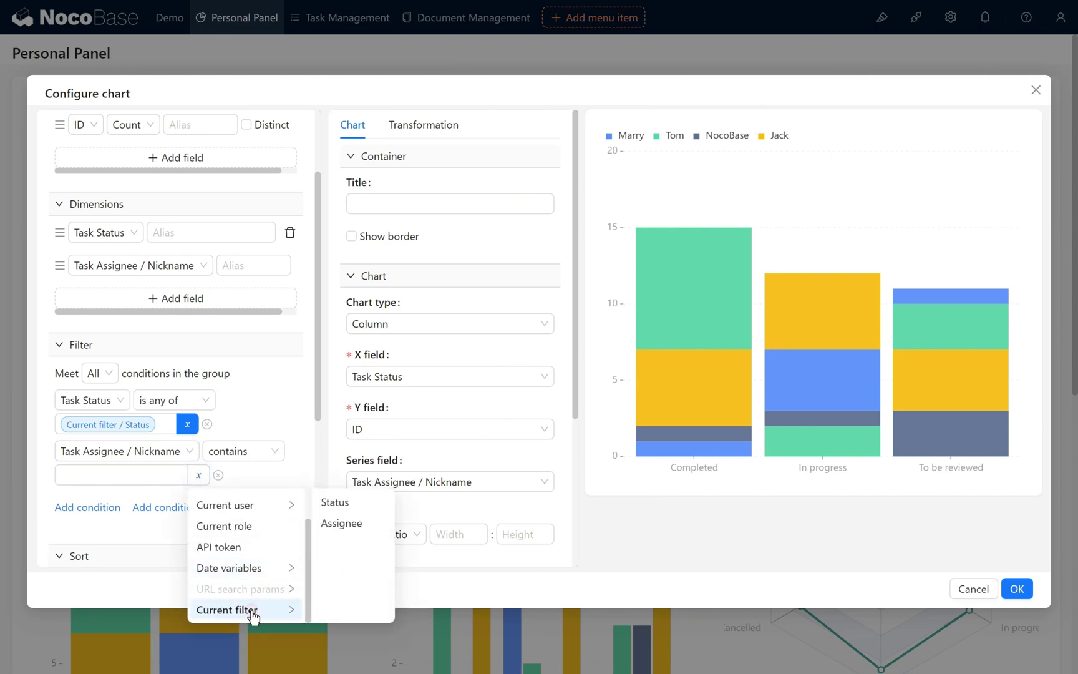
left_click(342, 523)
left_click(1022, 589)
Step: Give the second bar chart the same Task Assignee Nickname condition, matched to Current filter / Assignee
left_click(711, 424)
scroll(144, 522, "down", 3)
left_click(87, 510)
left_click(92, 488)
scroll(131, 599, "down", 5)
mouse_move(149, 601)
left_click(192, 534)
left_click(198, 512)
scroll(232, 564, "down", 2)
mouse_move(237, 645)
left_click(342, 559)
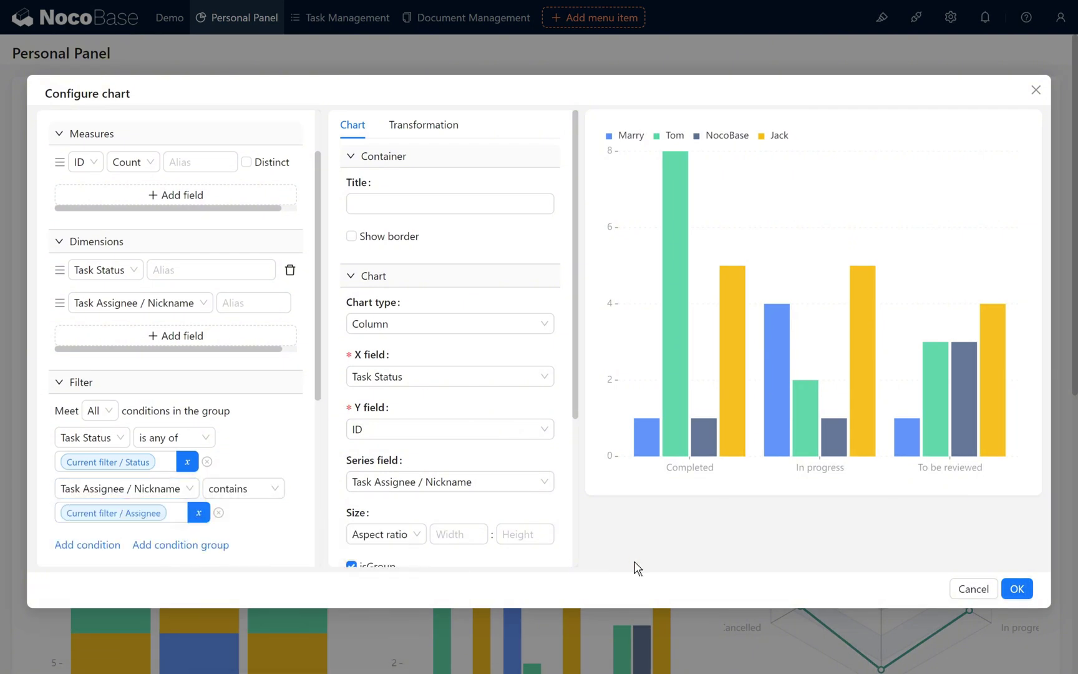
left_click(1017, 588)
scroll(584, 484, "down", 2)
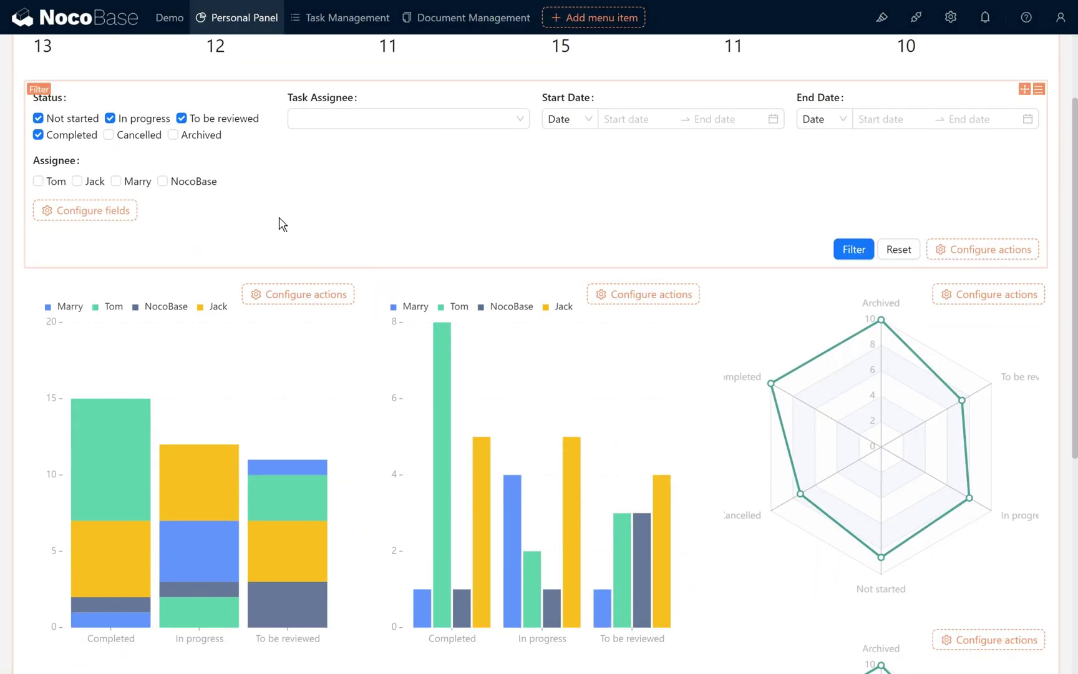
Step: Filter the charts with Cancelled and Archived statuses also ticked
left_click(173, 135)
left_click(128, 135)
left_click(854, 252)
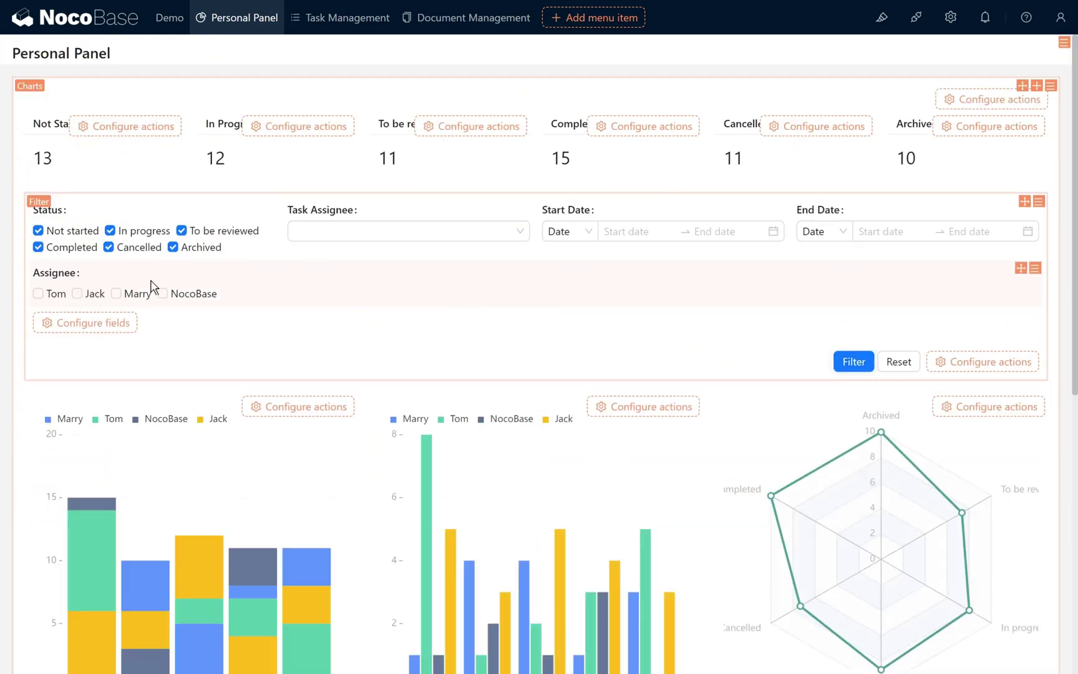
scroll(126, 279, "down", 1)
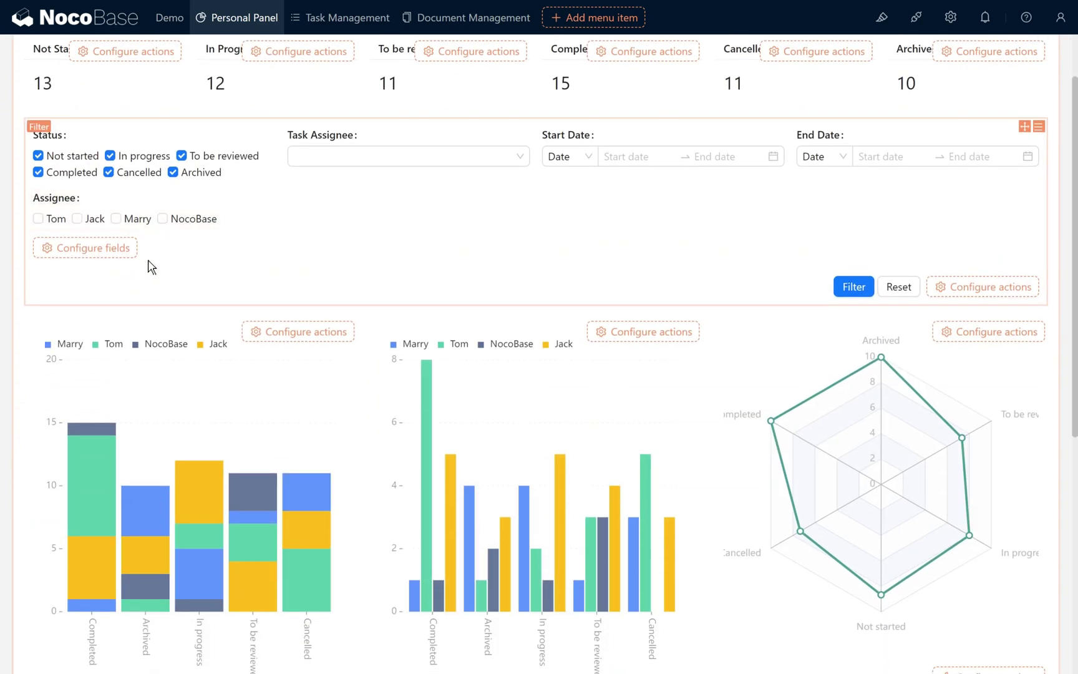
Step: Filter the charts by one assignee, then by three different assignees
left_click(850, 288)
scroll(421, 320, "down", 2)
left_click(122, 183)
left_click(78, 182)
left_click(59, 184)
left_click(176, 184)
left_click(840, 259)
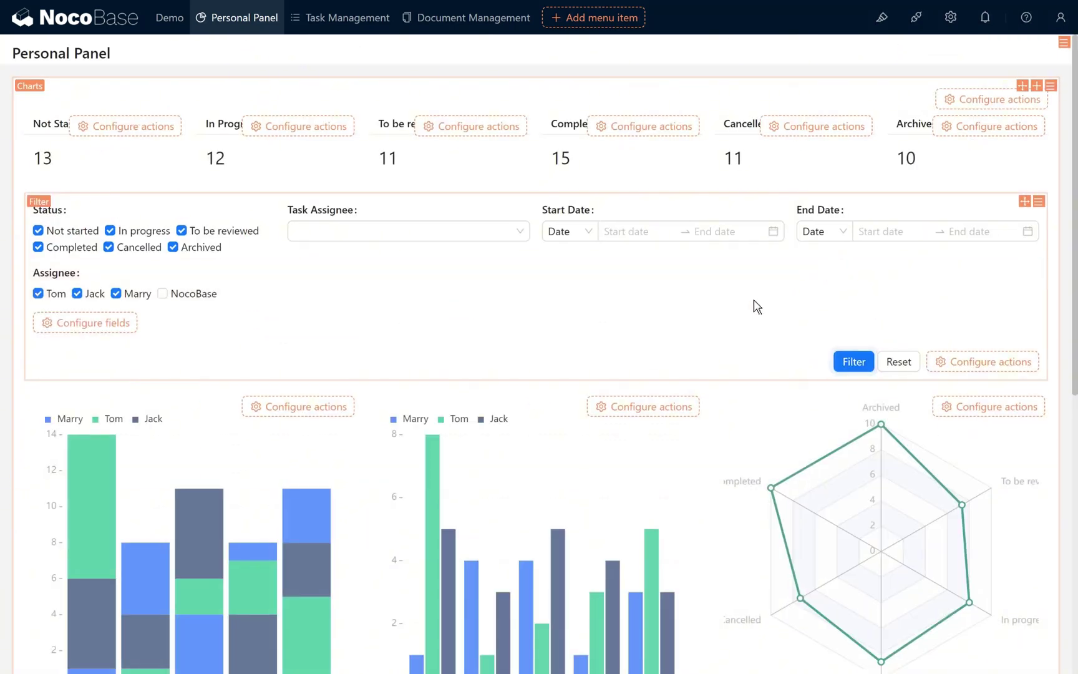
scroll(757, 306, "down", 2)
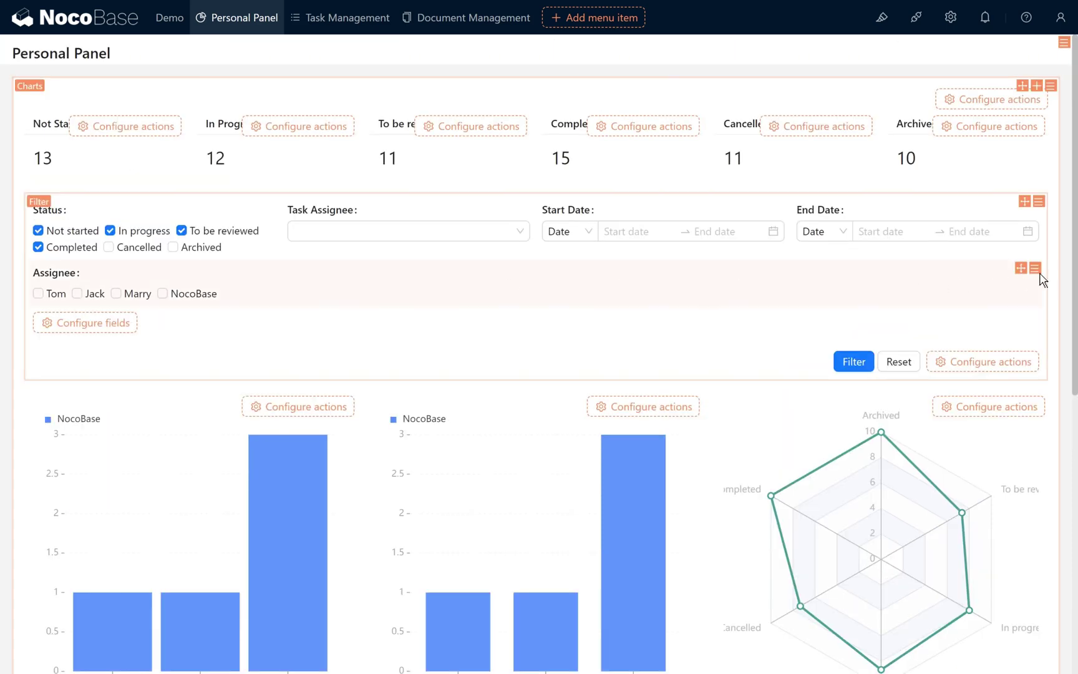
Step: Set the Assignee filter's default value to Current user / Nickname
mouse_move(1039, 277)
left_click(998, 353)
left_click(724, 140)
left_click(771, 214)
left_click(865, 187)
left_click(718, 171)
Step: Reload the Personal Panel and filter the charts with Archived and Cancelled ticked
left_click(329, 28)
left_click(246, 33)
scroll(532, 401, "down", 1)
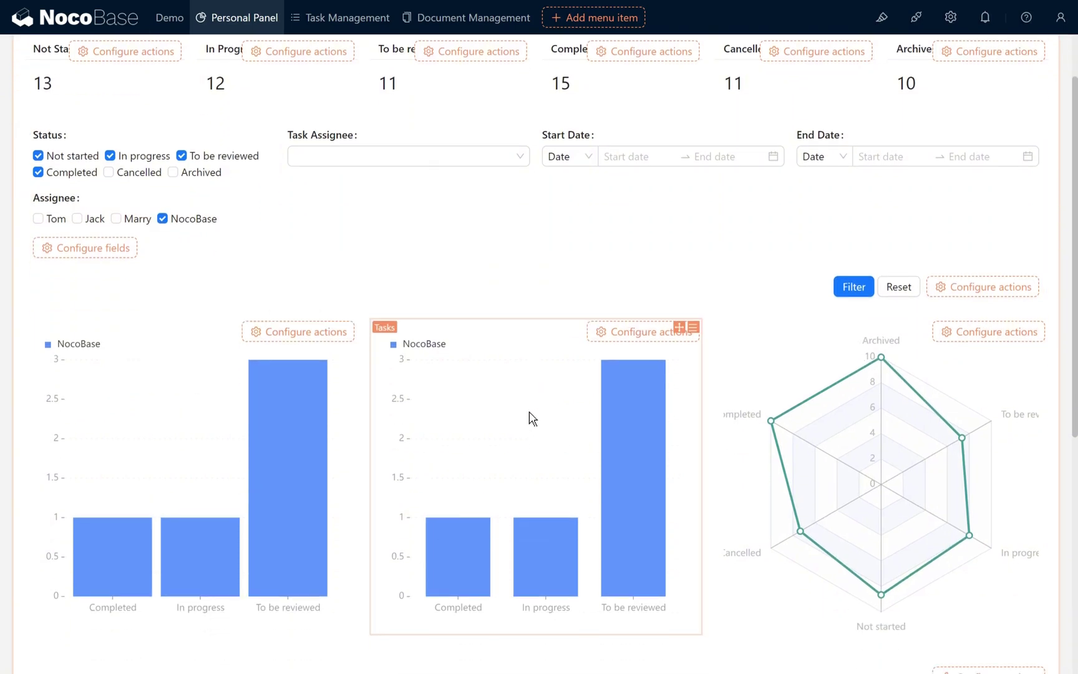
mouse_move(310, 412)
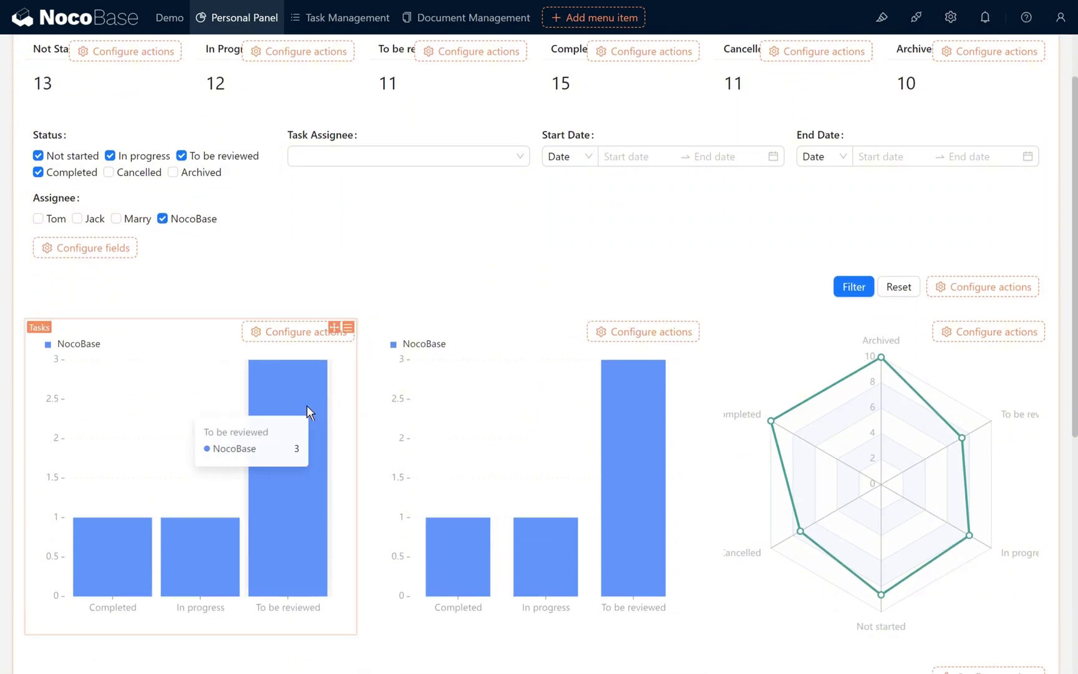
left_click(194, 173)
left_click(137, 172)
left_click(853, 286)
scroll(671, 267, "down", 1)
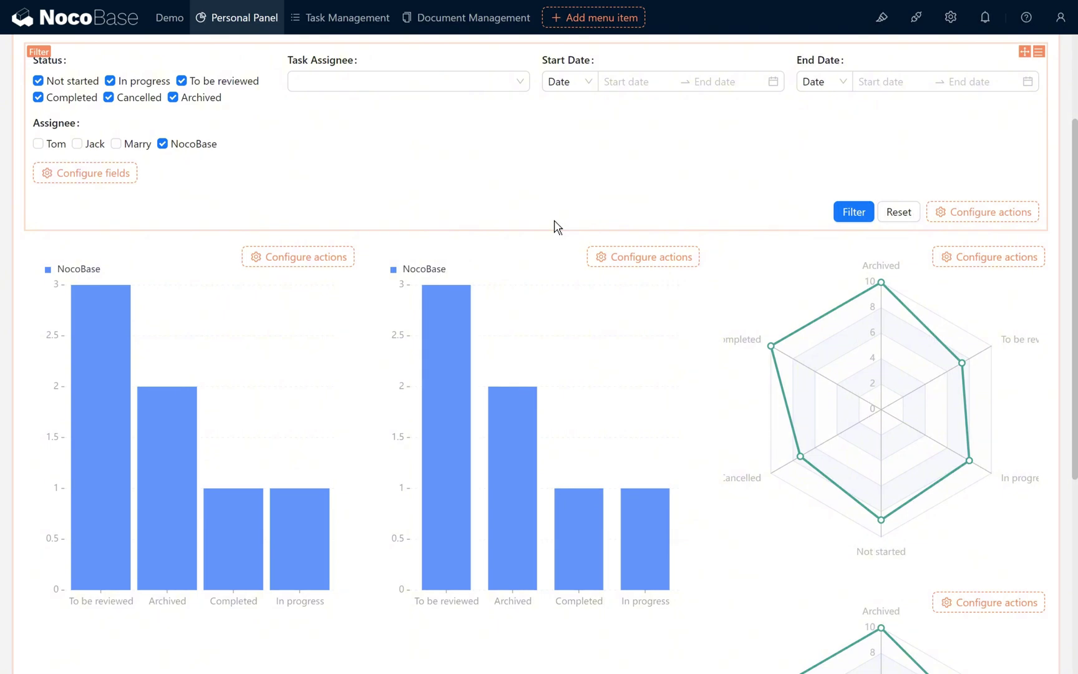
Step: Delete the Task Status condition from the Task Management table's data scope
left_click(362, 31)
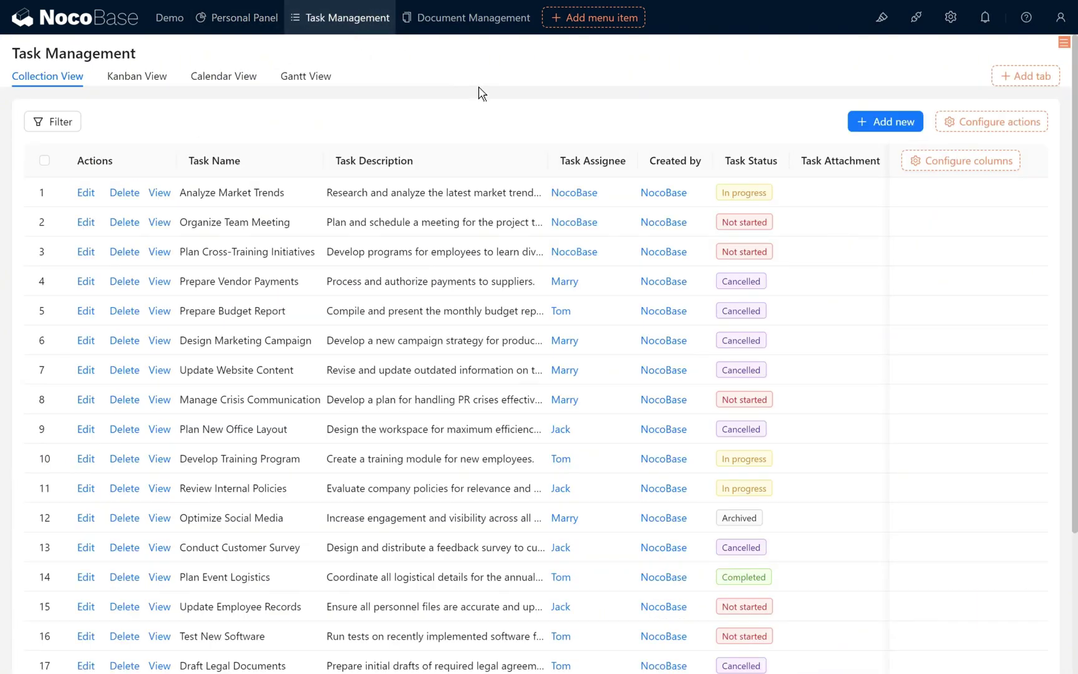
mouse_move(1051, 108)
left_click(892, 195)
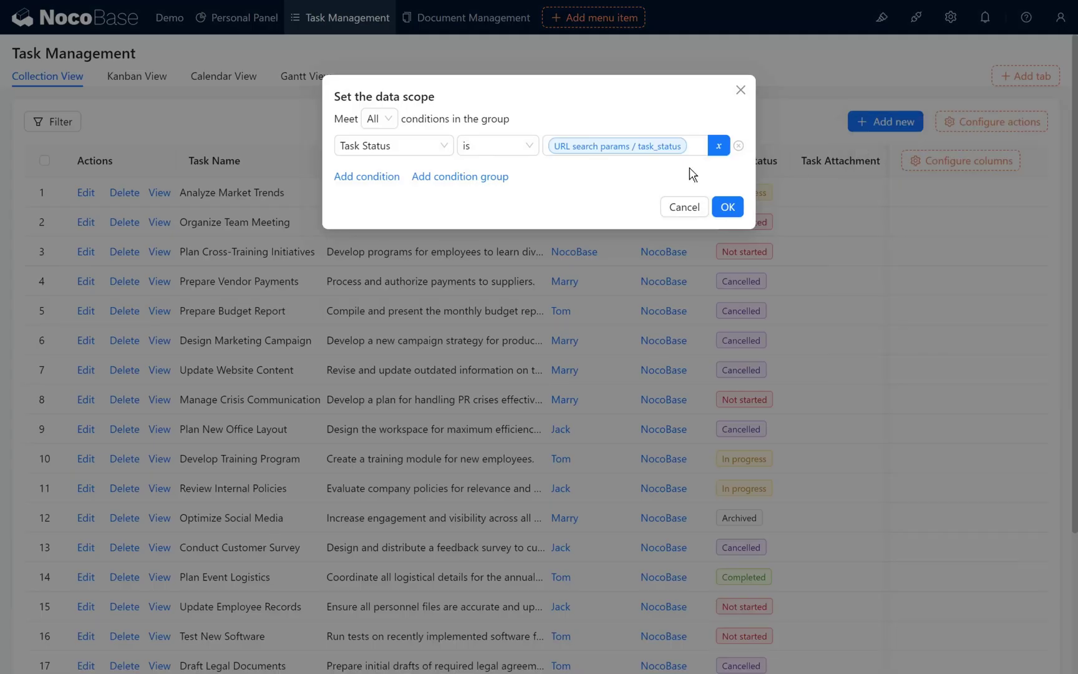
left_click(738, 145)
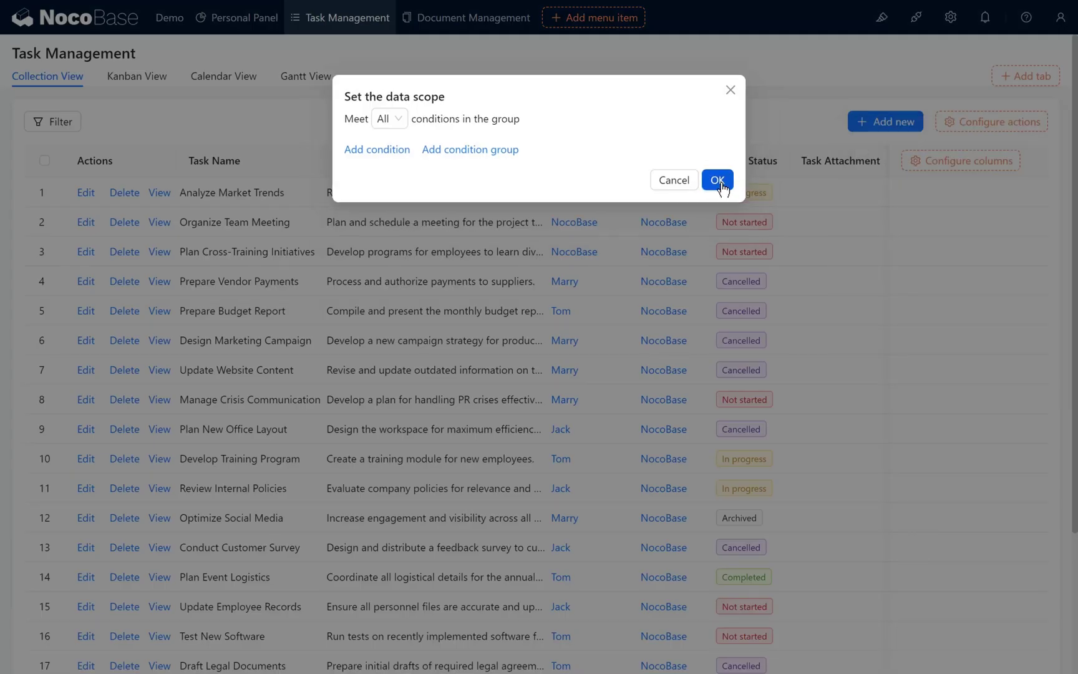
left_click(722, 179)
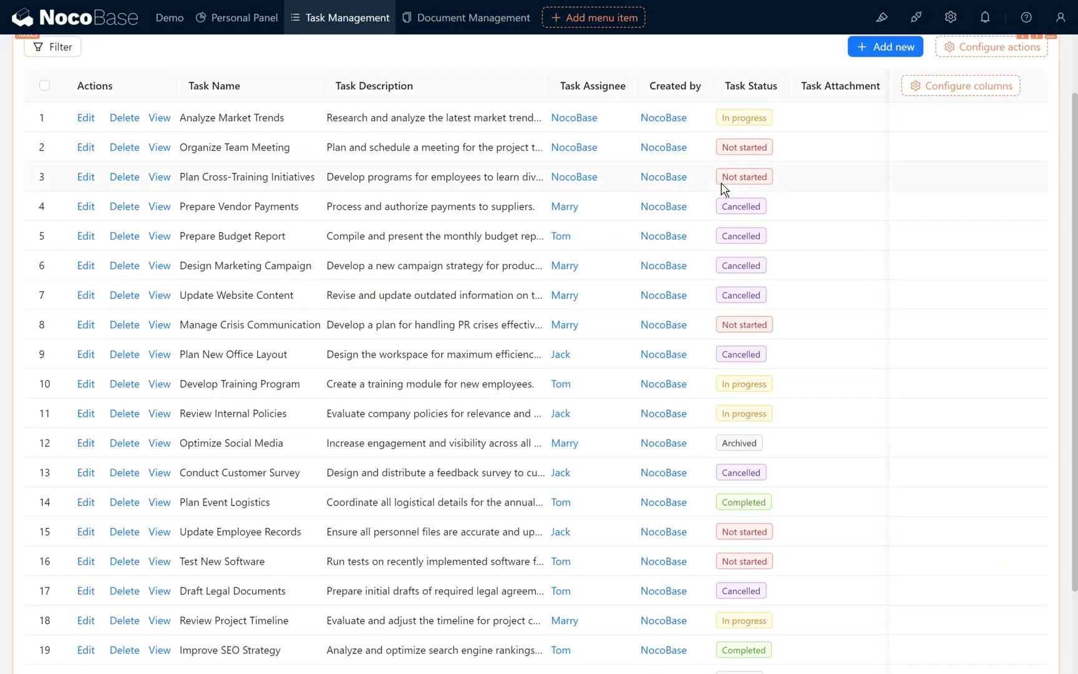
Step: Add a Tasks filter form with Task Name, Task Status, Task Assignee and End Date fields
scroll(662, 264, "down", 3)
mouse_move(78, 658)
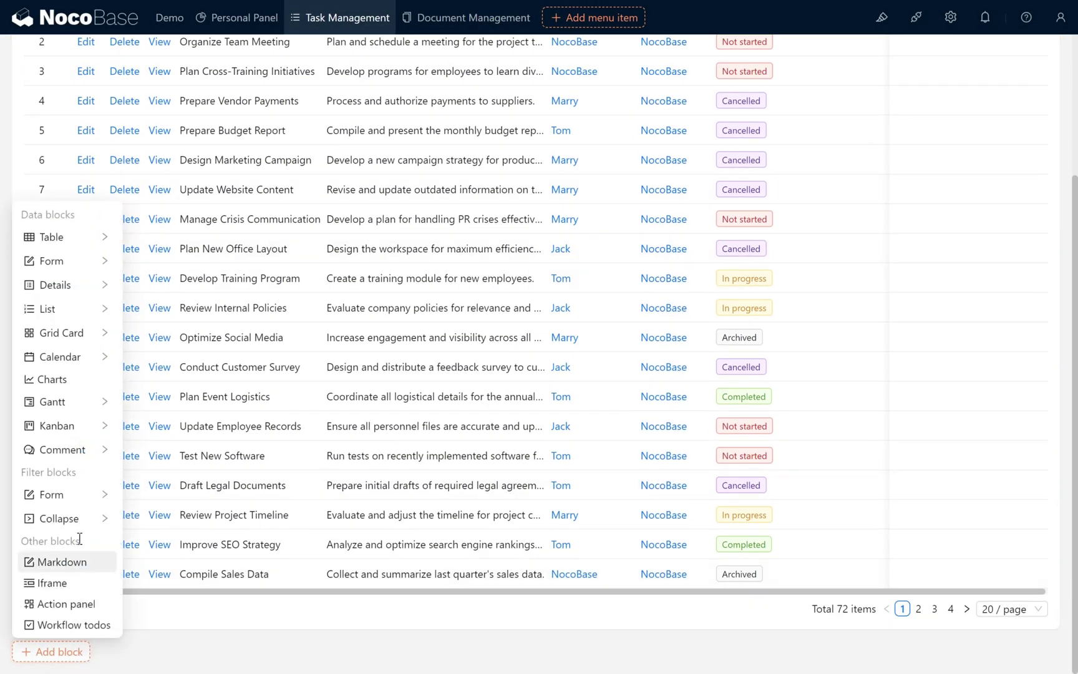
mouse_move(78, 502)
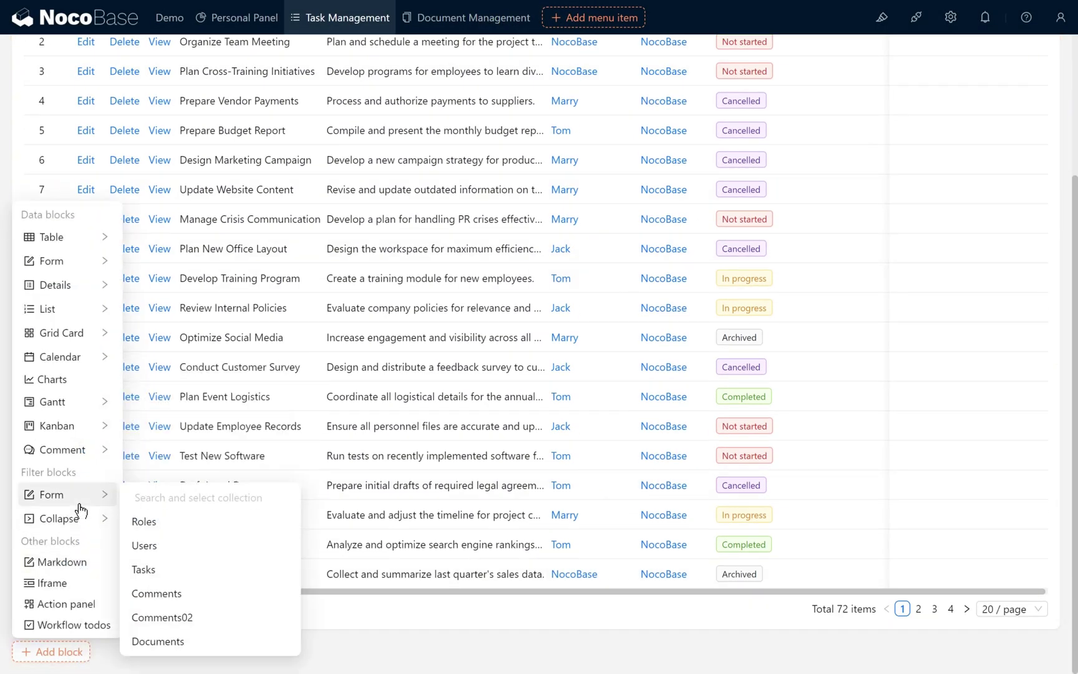
left_click(176, 573)
mouse_move(93, 579)
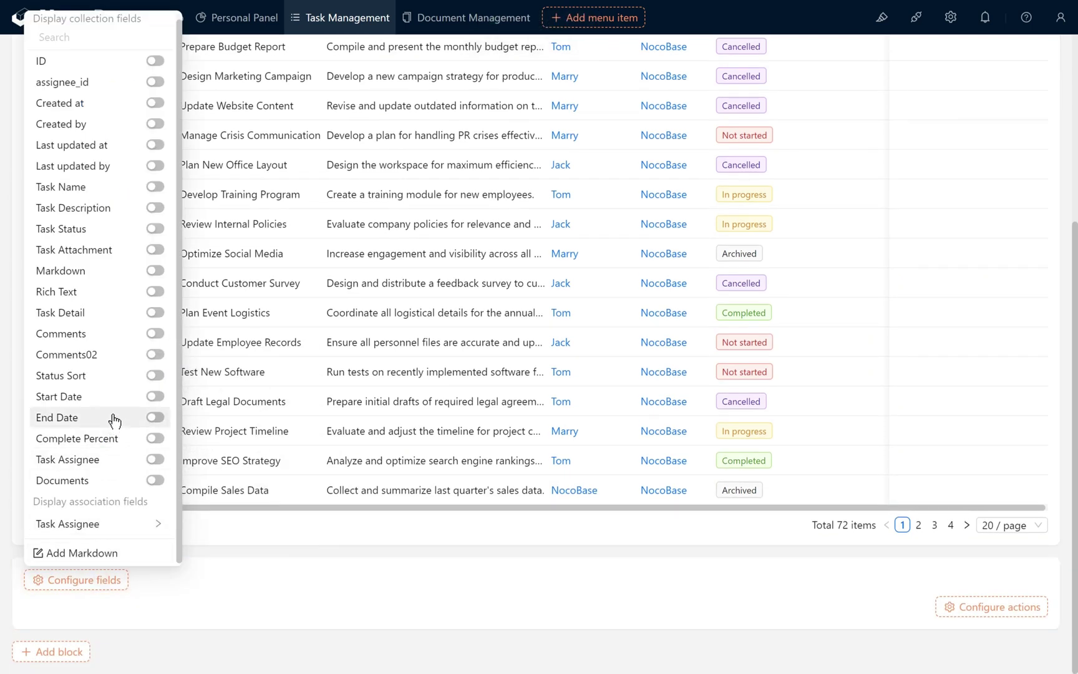
left_click(155, 187)
left_click(154, 228)
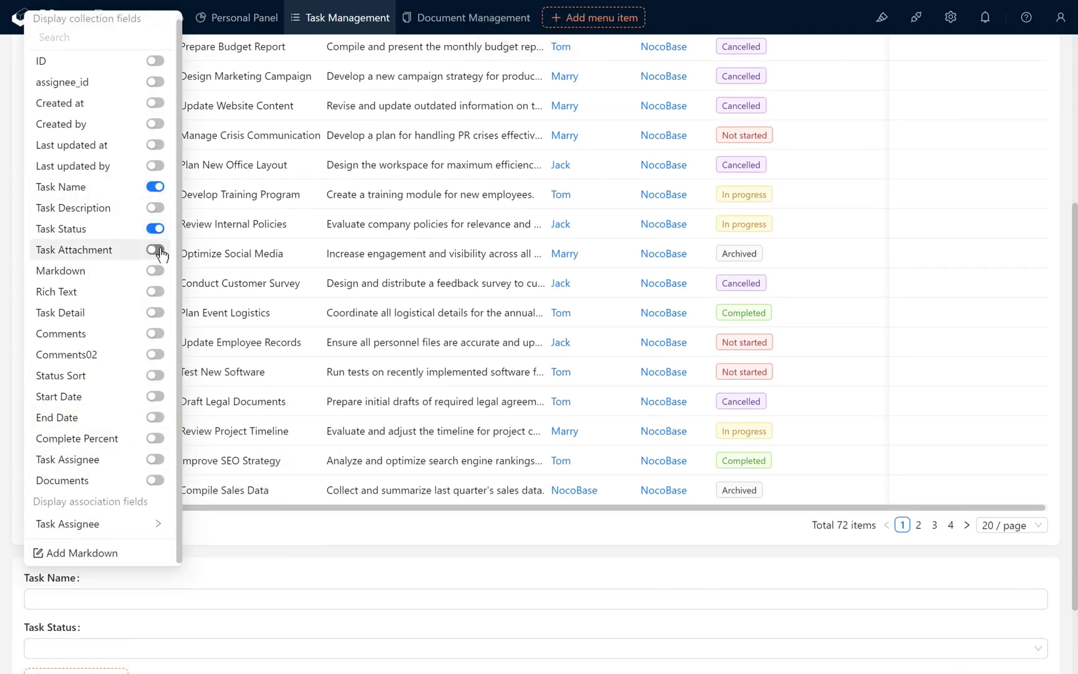
left_click(155, 459)
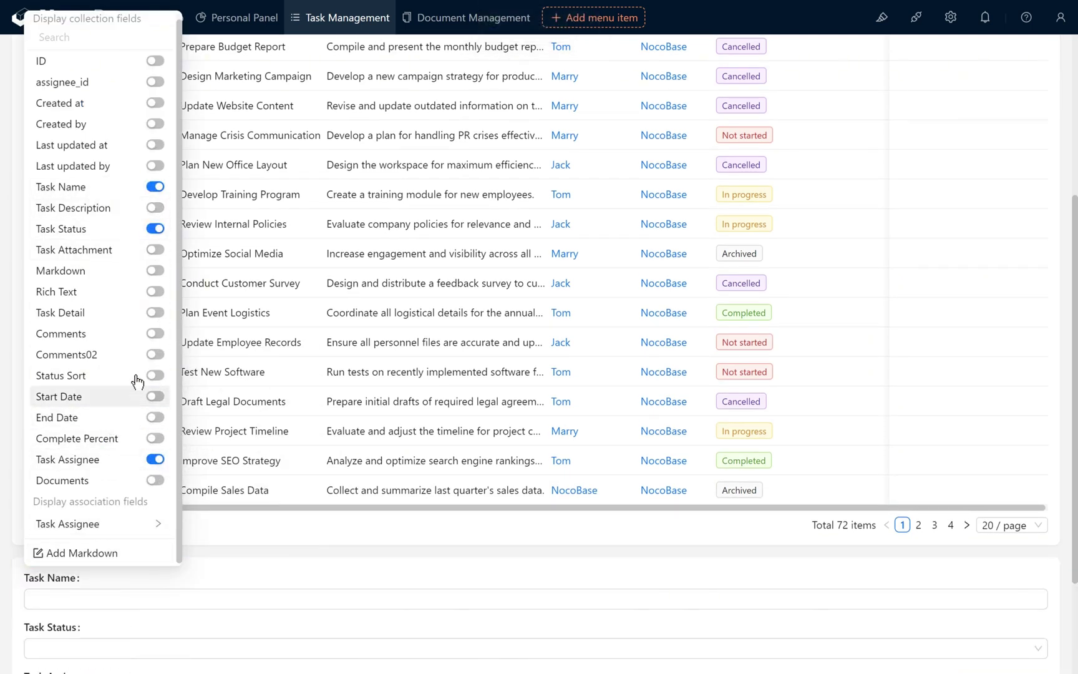
left_click(155, 416)
Step: Arrange the four fields in one row and make End Date use 'is between'
scroll(1043, 578, "down", 3)
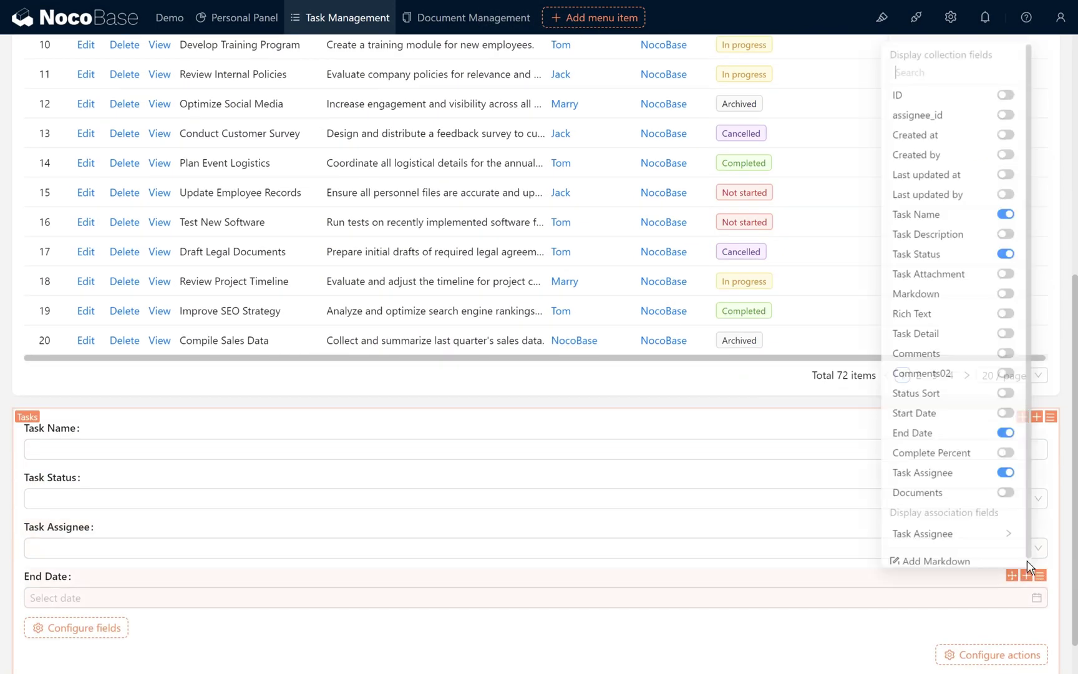
left_click_drag(1012, 481, 1051, 450)
left_click_drag(1012, 527, 1051, 514)
mouse_move(1040, 530)
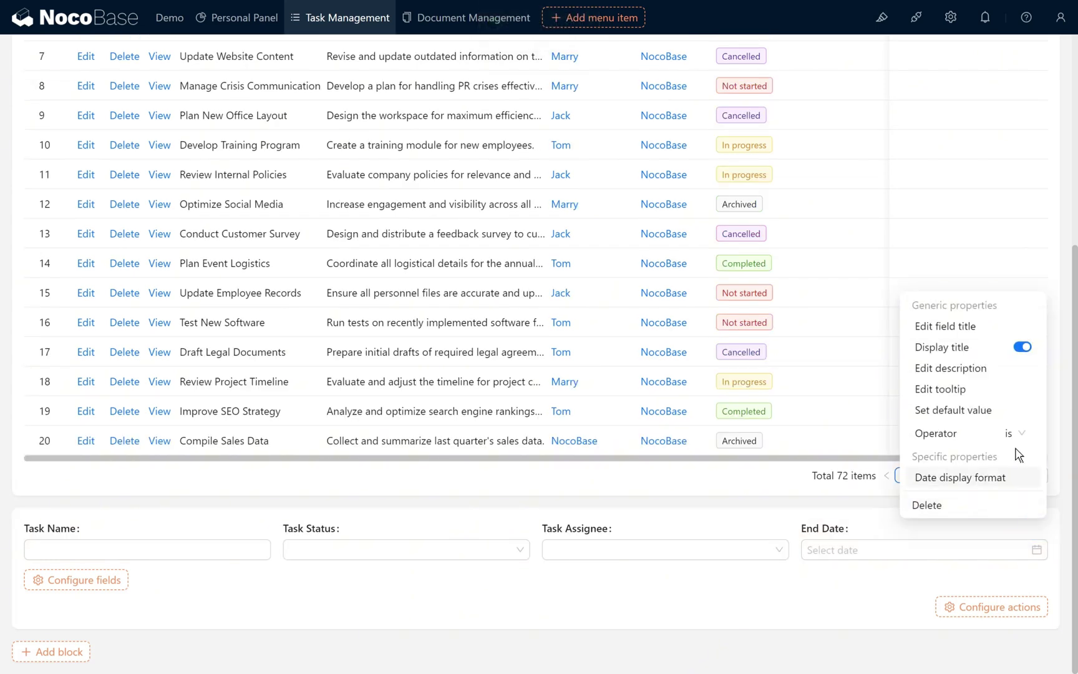
left_click(1015, 445)
left_click(1015, 588)
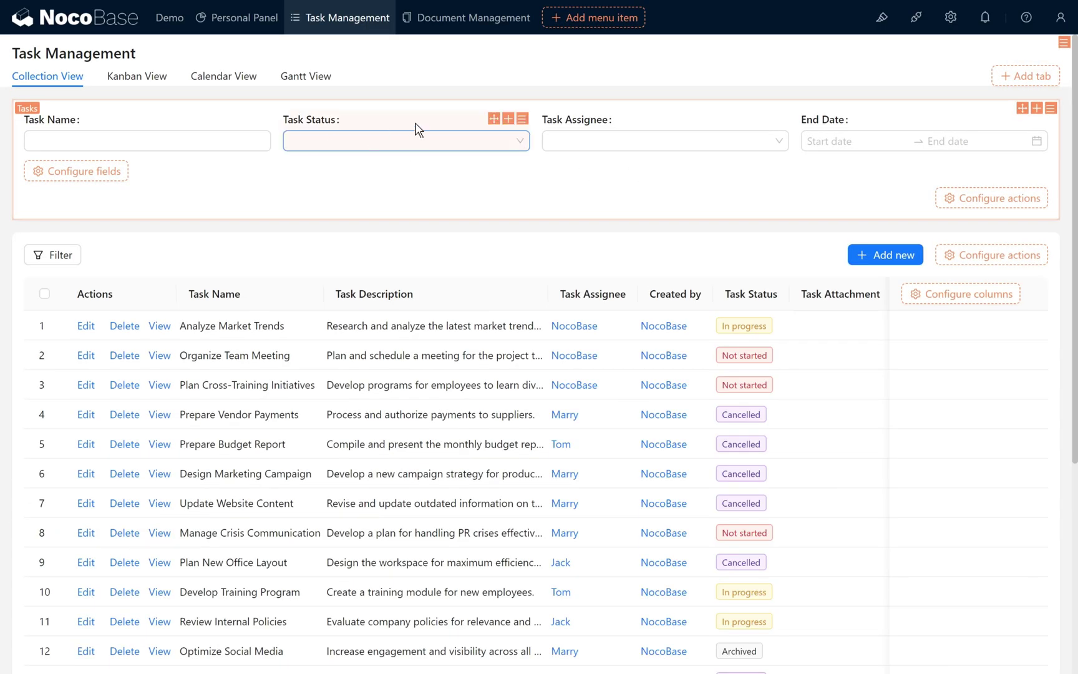
Step: Default the Task Status filter field to the URL search parameter task_status
mouse_move(521, 119)
left_click(587, 247)
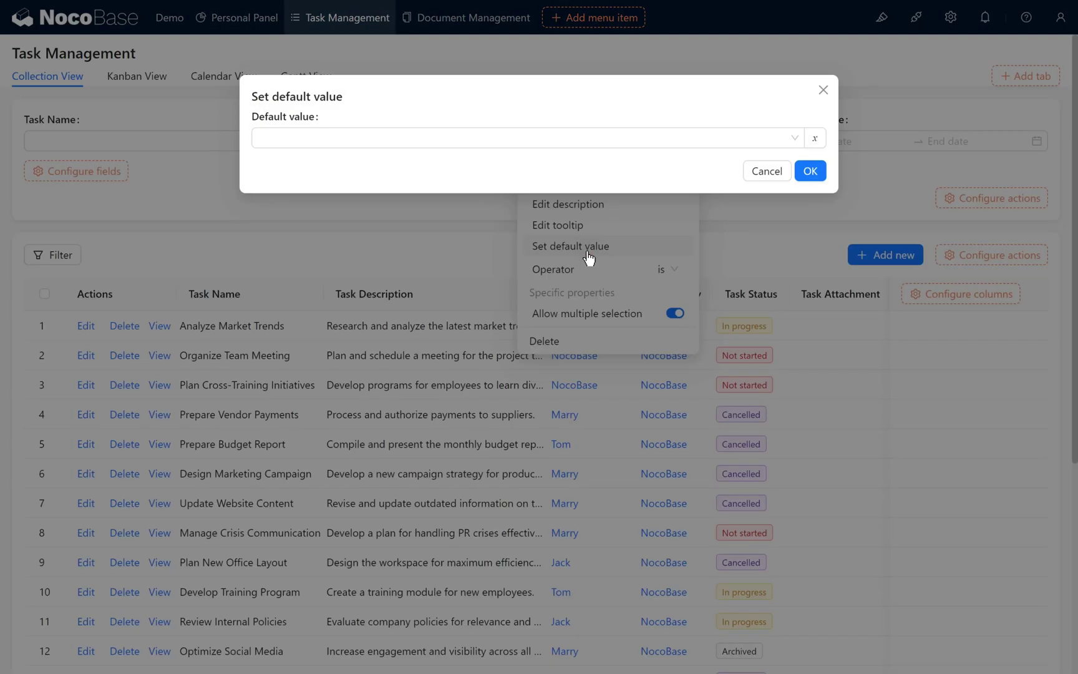
left_click(815, 138)
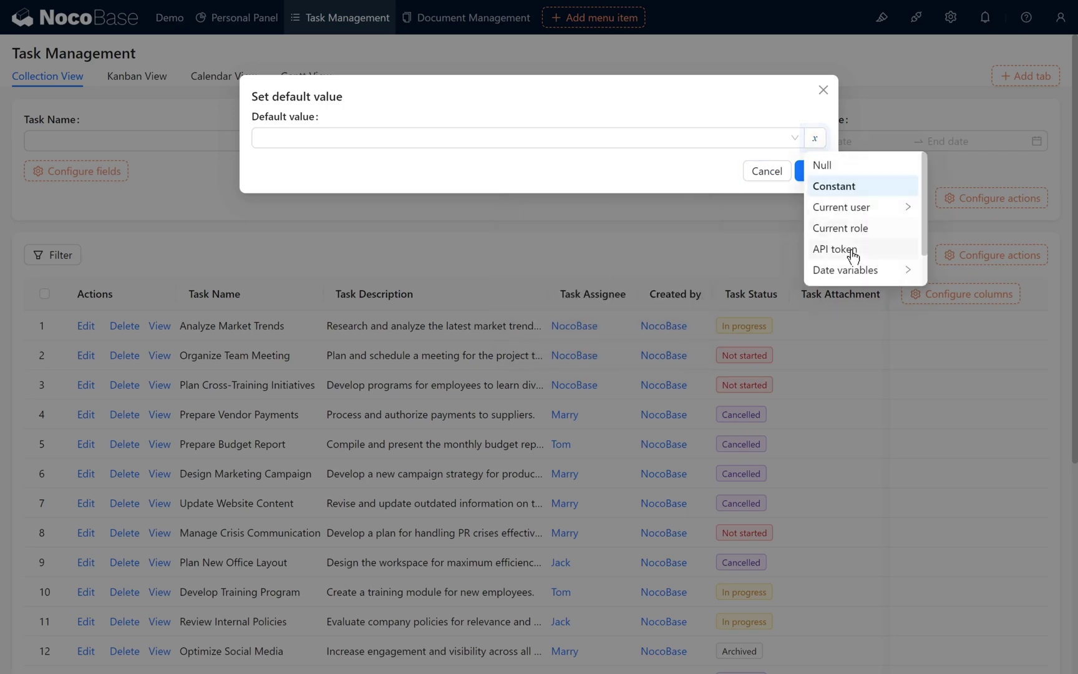
scroll(855, 256, "down", 1)
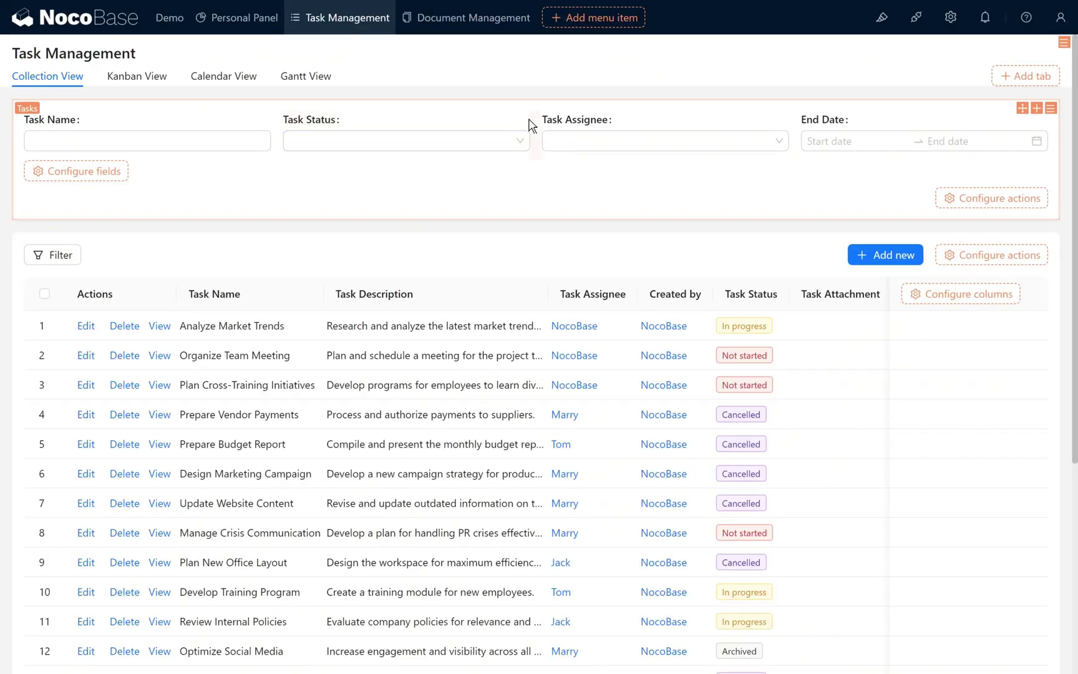
mouse_move(526, 125)
left_click(573, 246)
left_click(816, 146)
scroll(858, 228, "down", 2)
left_click(896, 272)
left_click(959, 173)
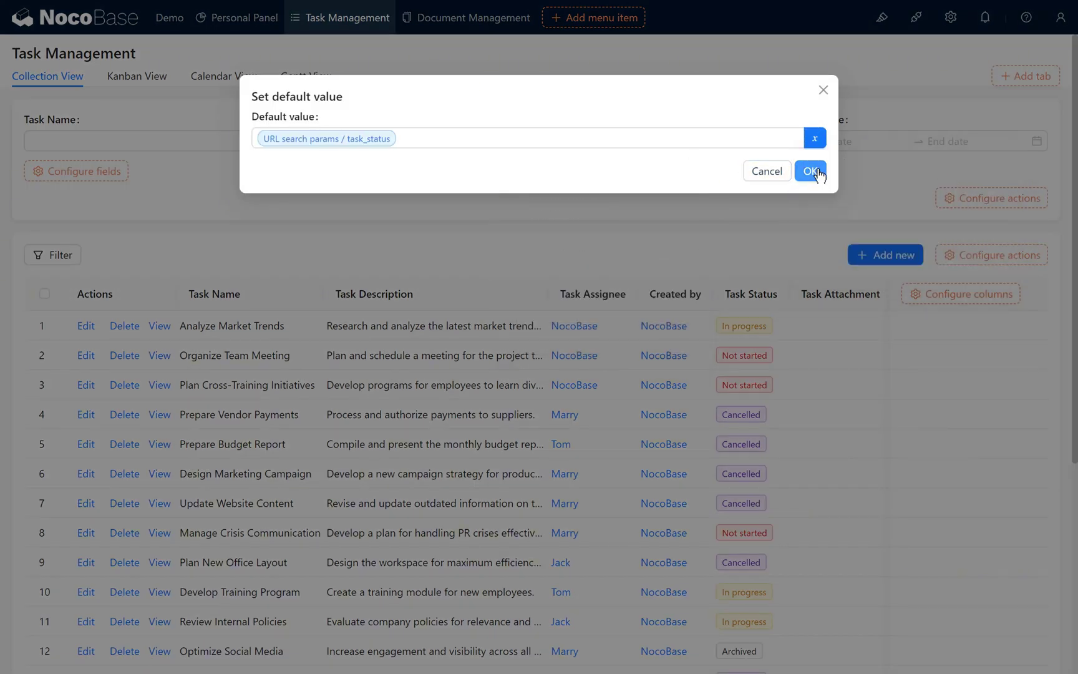
left_click(811, 170)
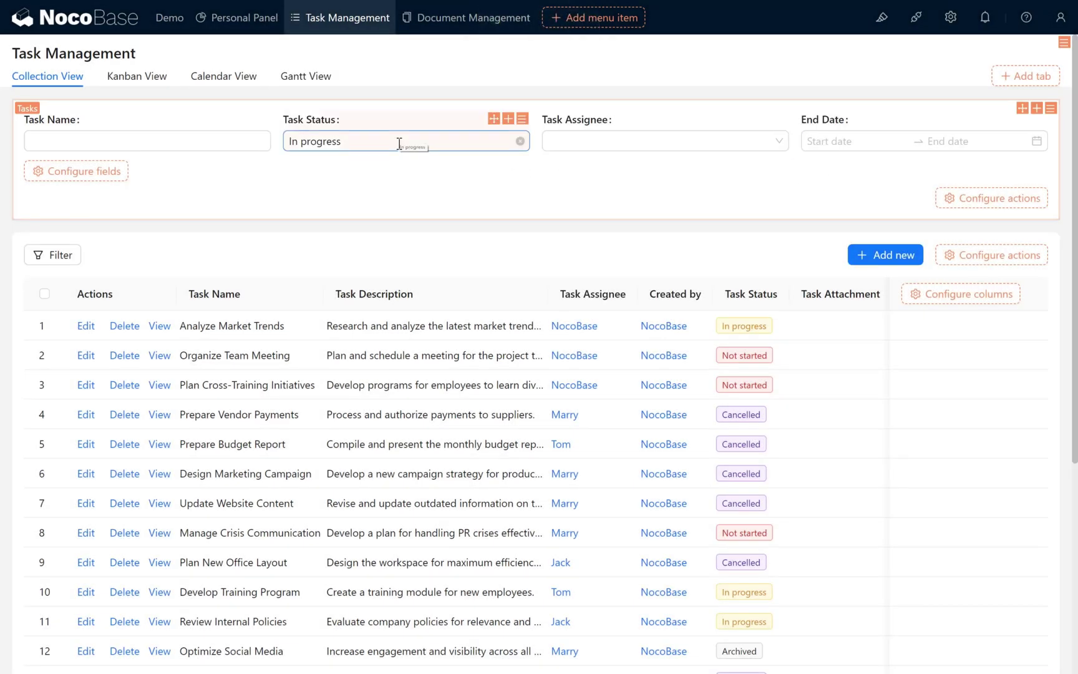
Step: Default the Task Assignee filter to Current user / Nickname and reload the page
mouse_move(783, 124)
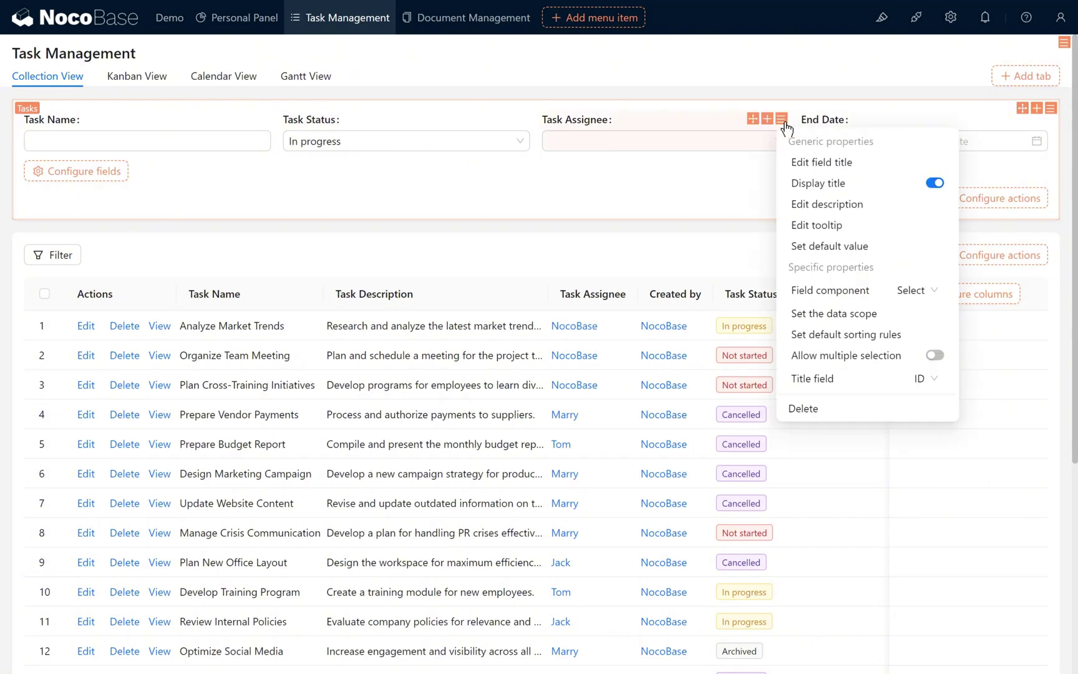
left_click(861, 247)
left_click(814, 138)
left_click(857, 207)
left_click(960, 185)
left_click(811, 171)
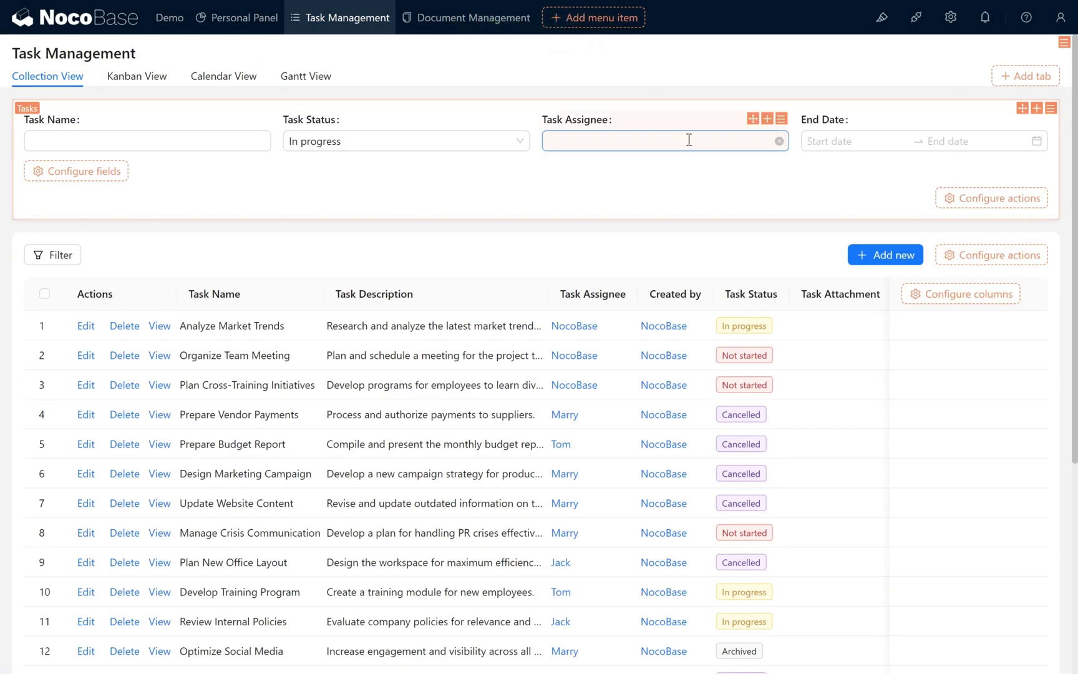
key("F5")
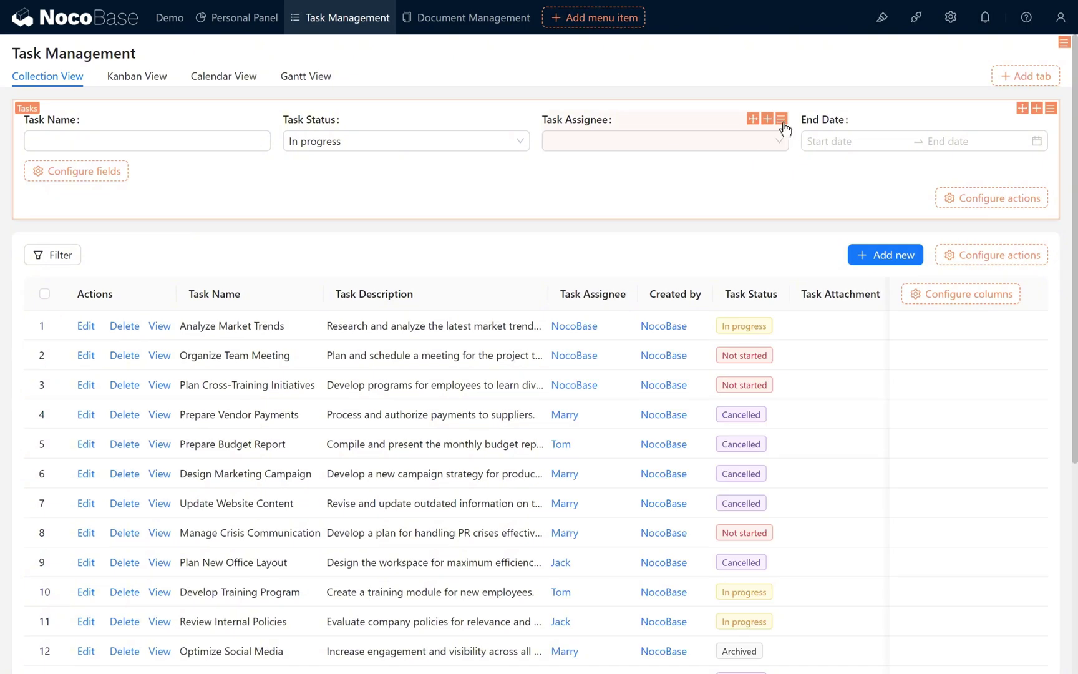
Step: Set the Task Assignee field's title field to Nickname
mouse_move(779, 118)
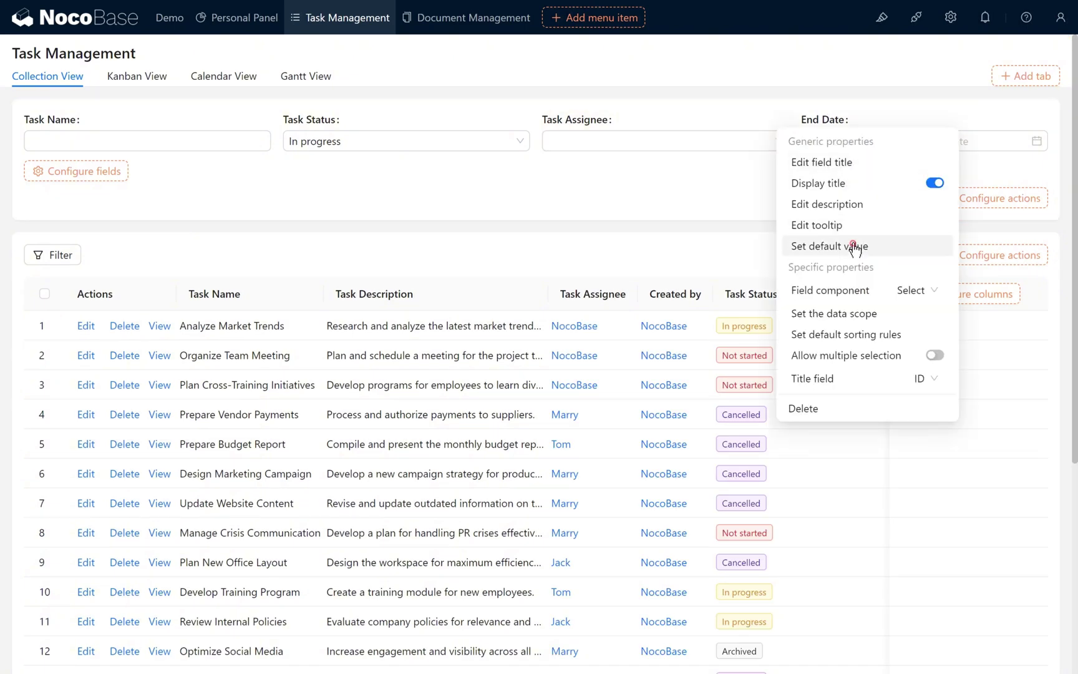
left_click(854, 245)
left_click(815, 138)
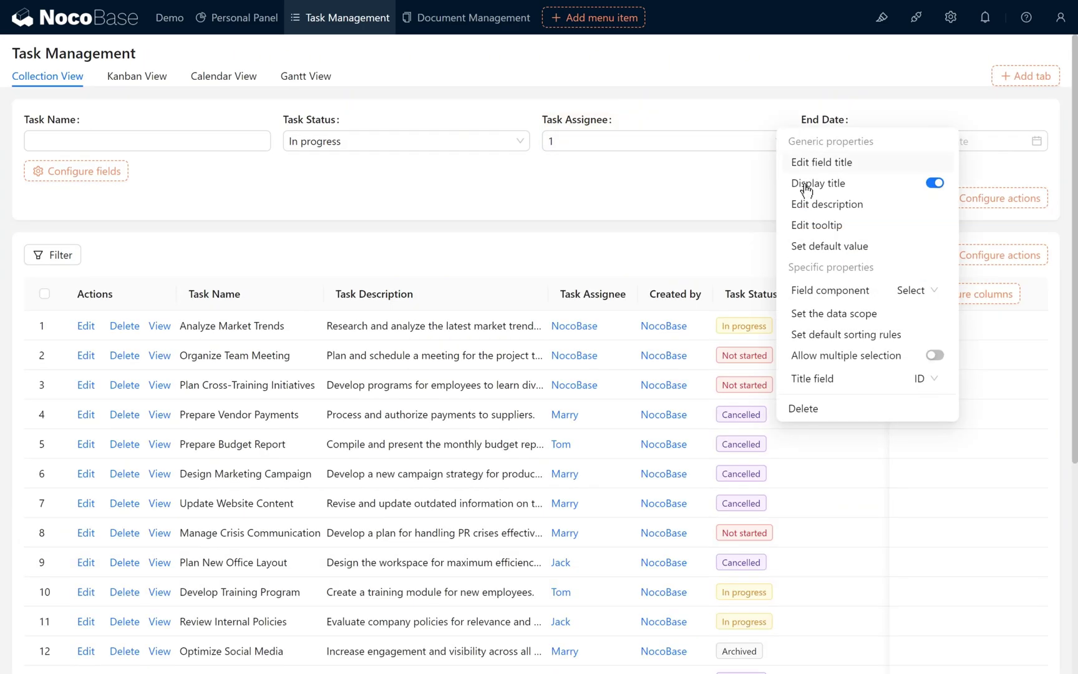
left_click(933, 378)
left_click(904, 426)
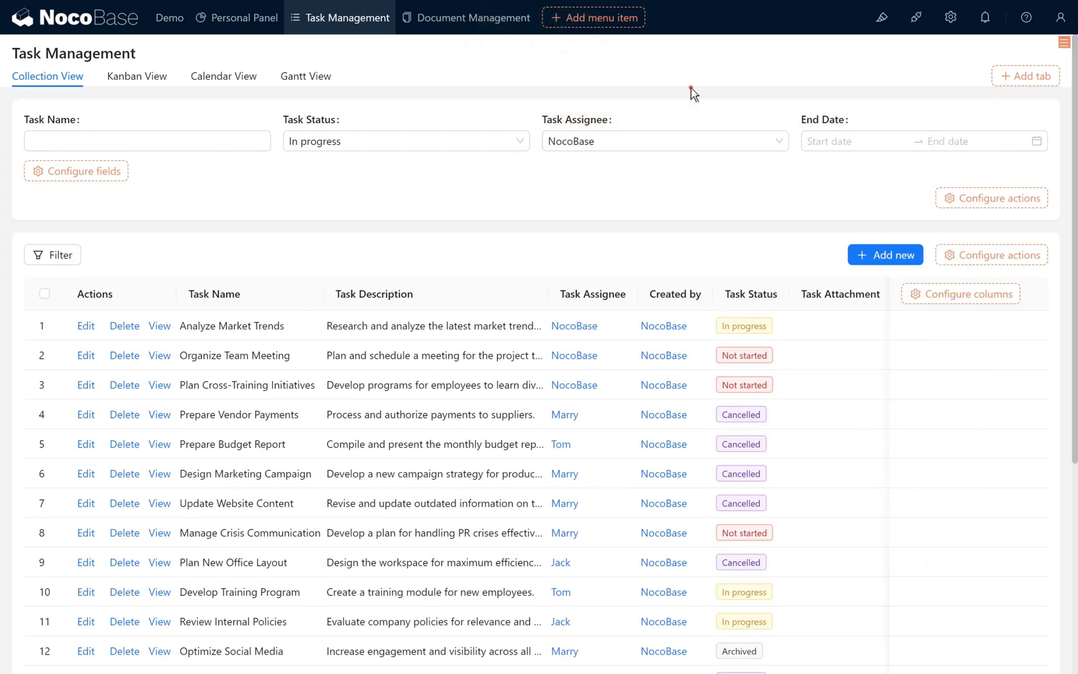
Step: Add Filter and Reset actions to the filter form
mouse_move(979, 202)
left_click(992, 224)
left_click(991, 243)
Step: Connect the filter form to the Tasks #lt3k table and apply the filter
mouse_move(1050, 108)
mouse_move(1028, 225)
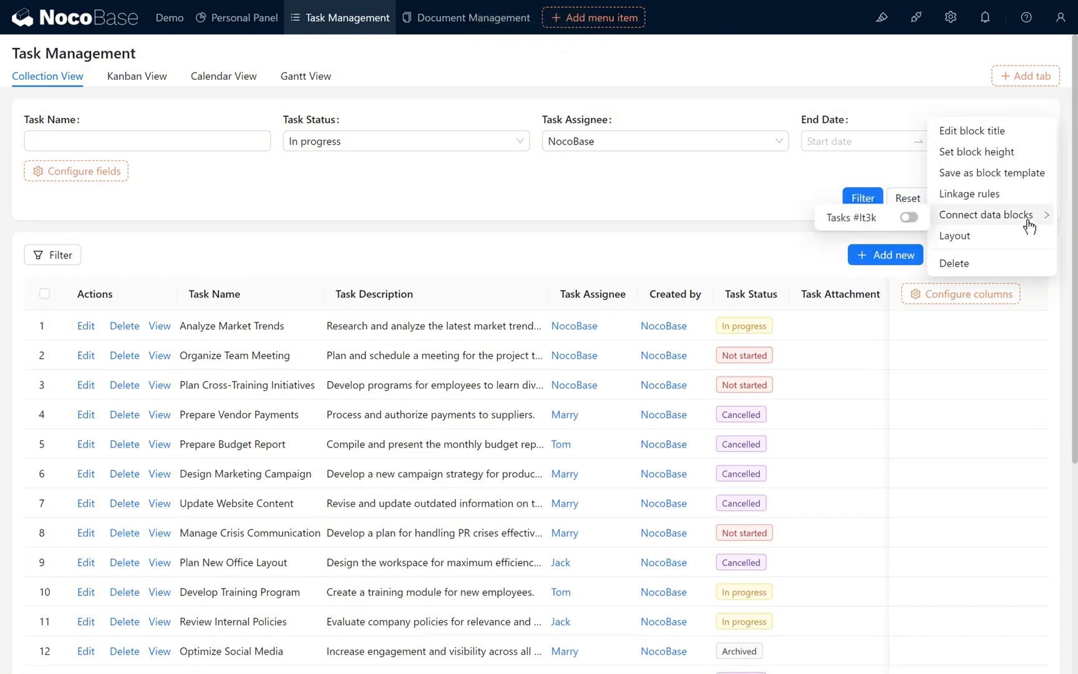
left_click(909, 217)
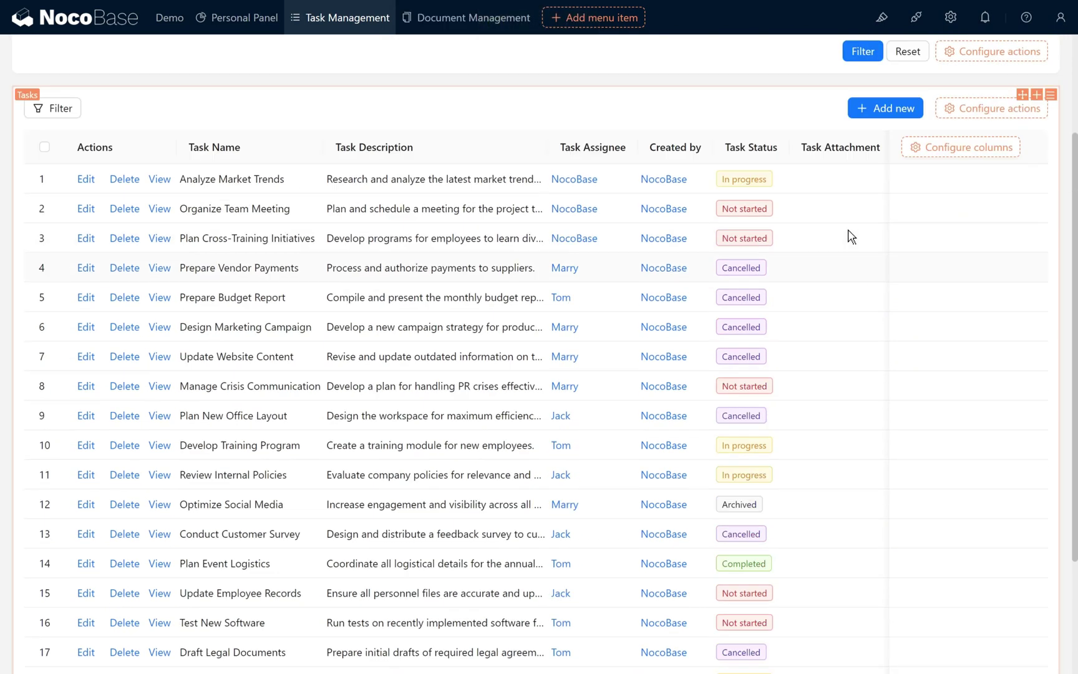
left_click(863, 197)
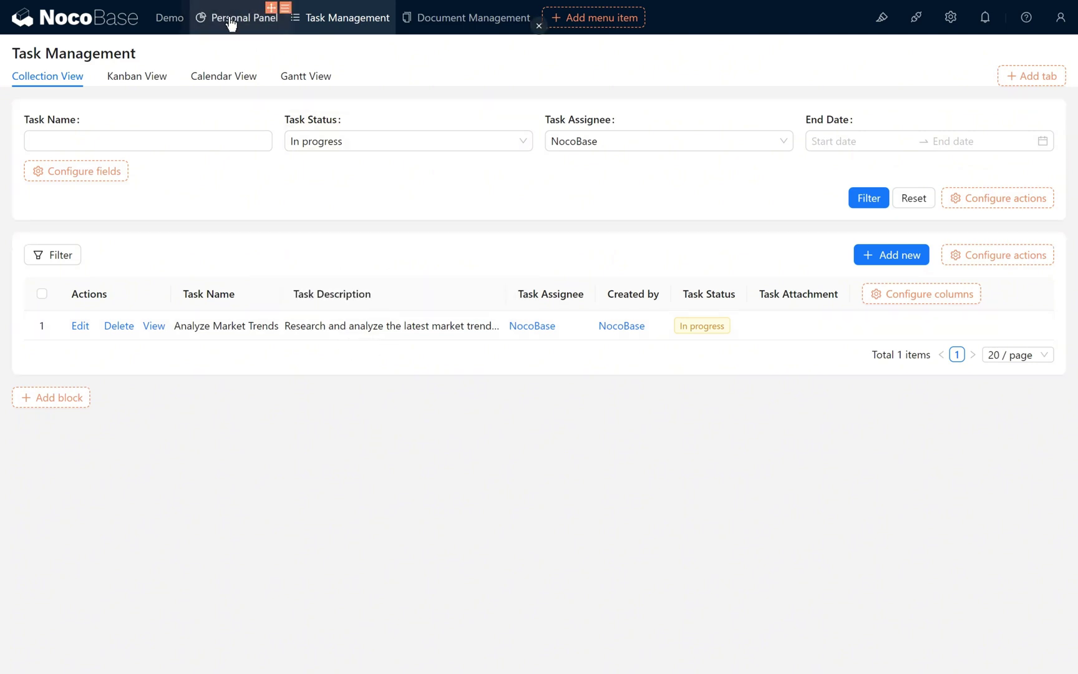
Step: From the Personal Panel, open the Completed count of 15 as a filtered task list
left_click(253, 31)
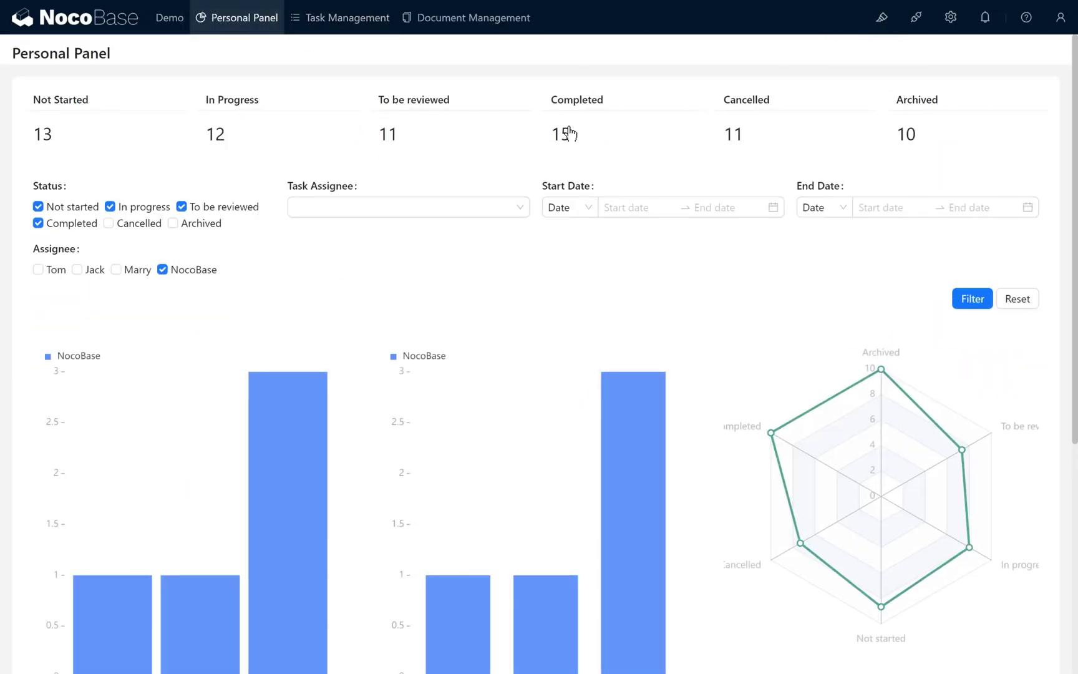
left_click(570, 140)
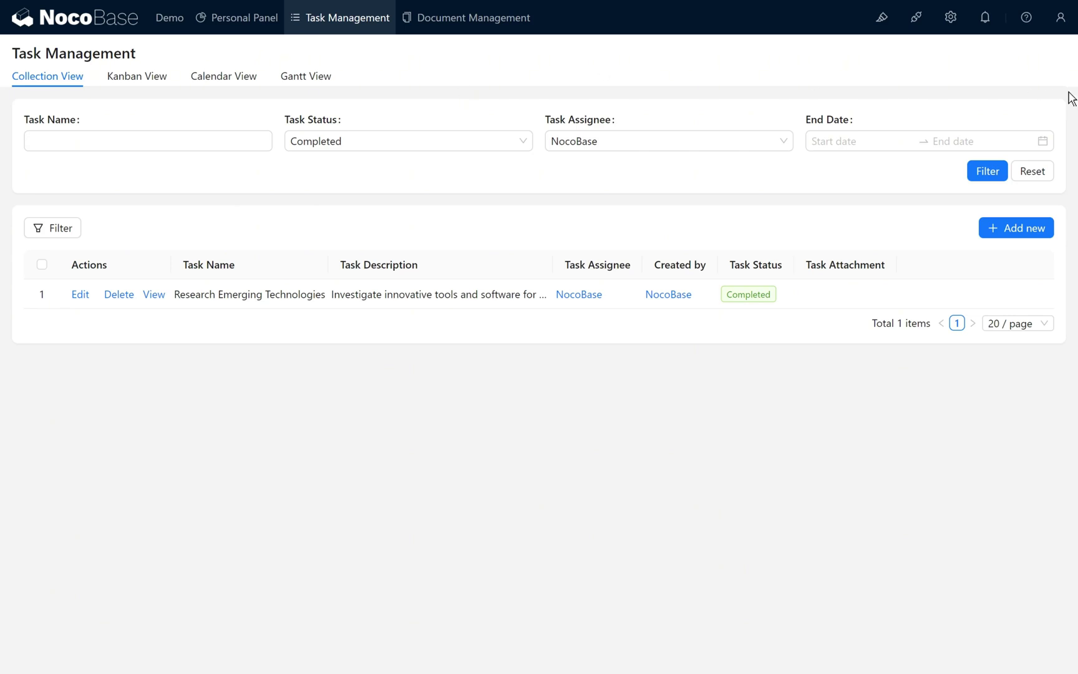
Step: Open the field list of the Documents collection in the main data source
mouse_move(951, 34)
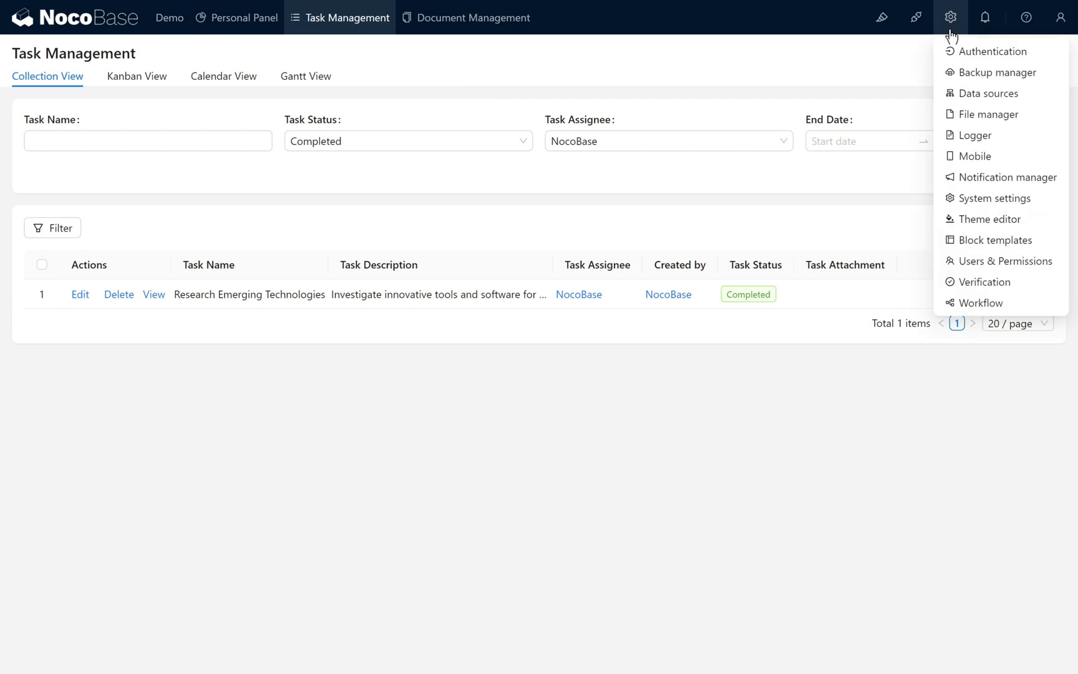
left_click(973, 93)
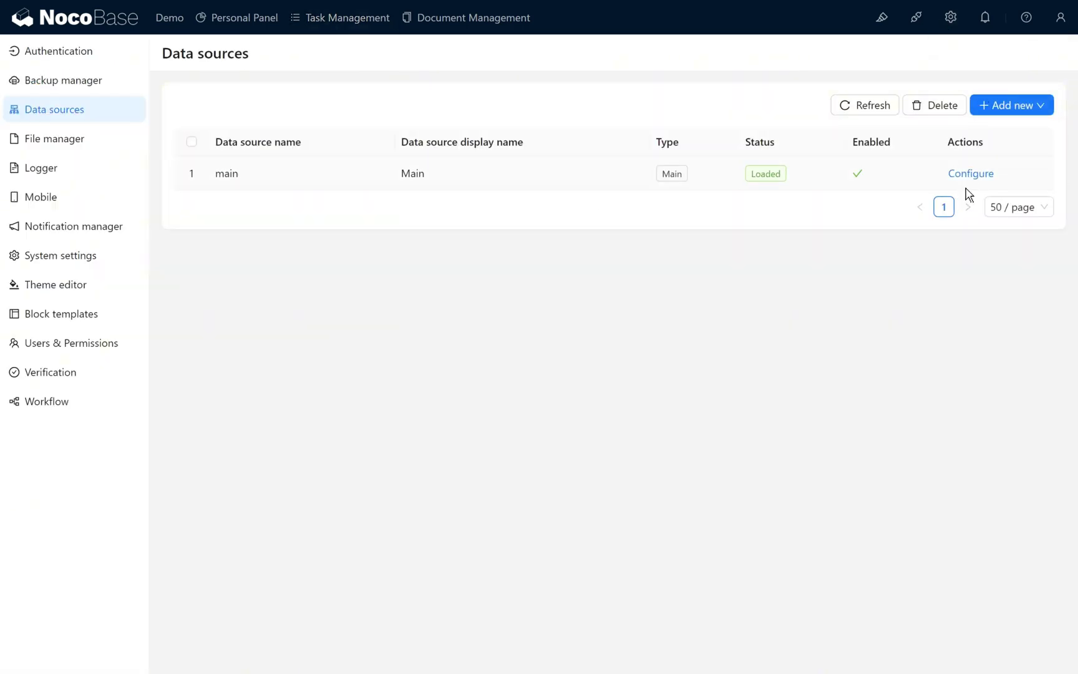
left_click(969, 174)
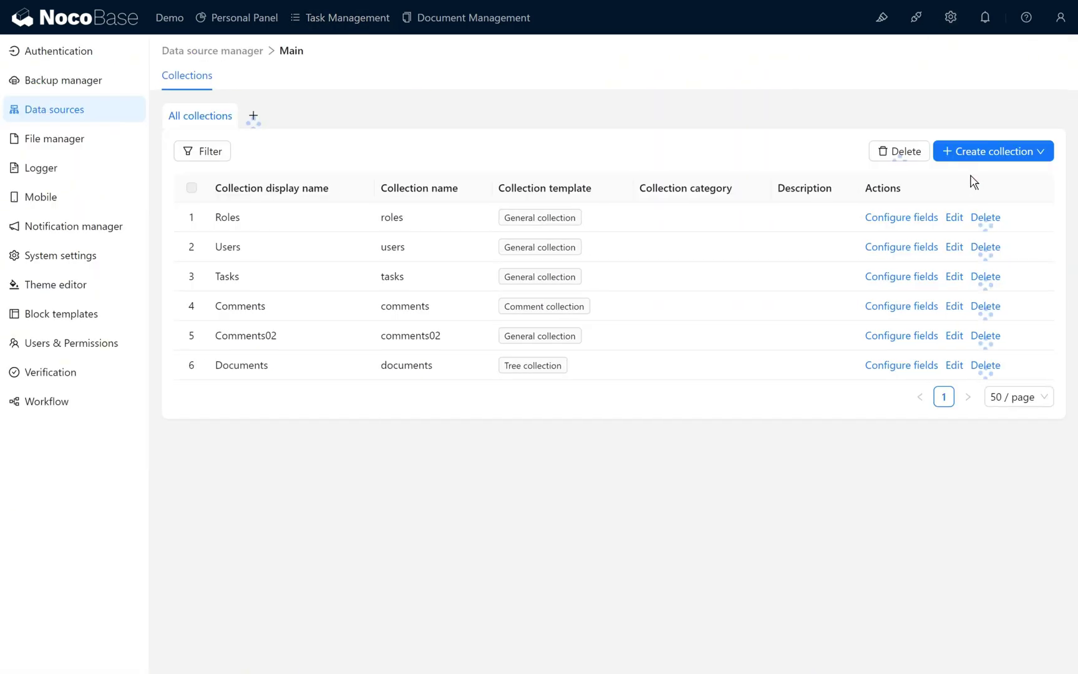
left_click(890, 368)
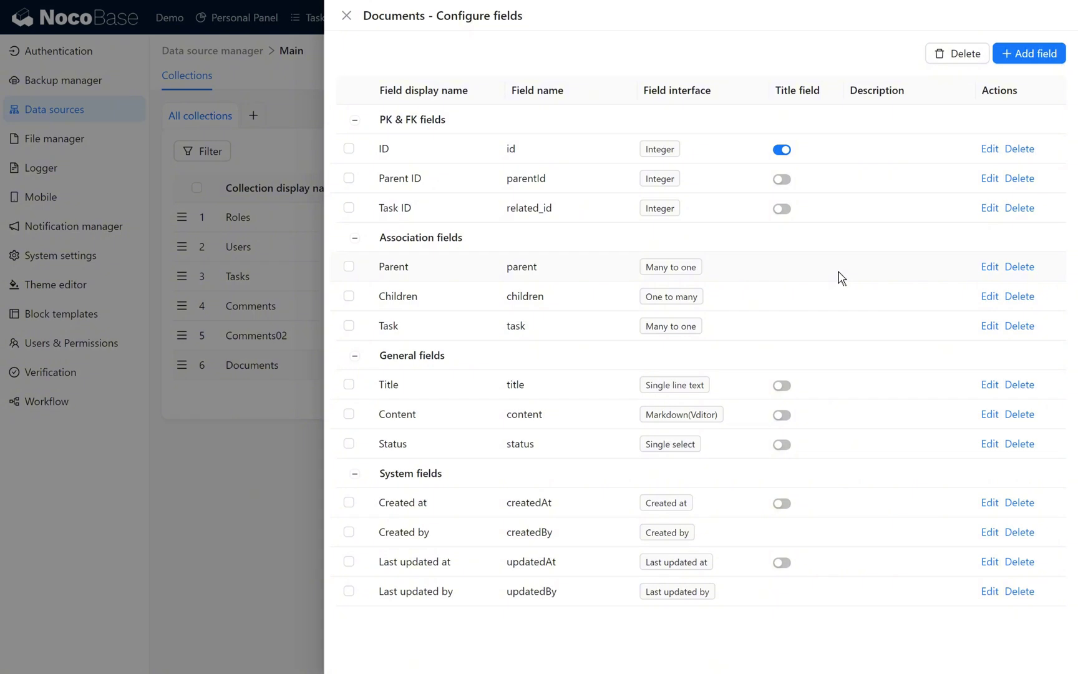
mouse_move(1029, 55)
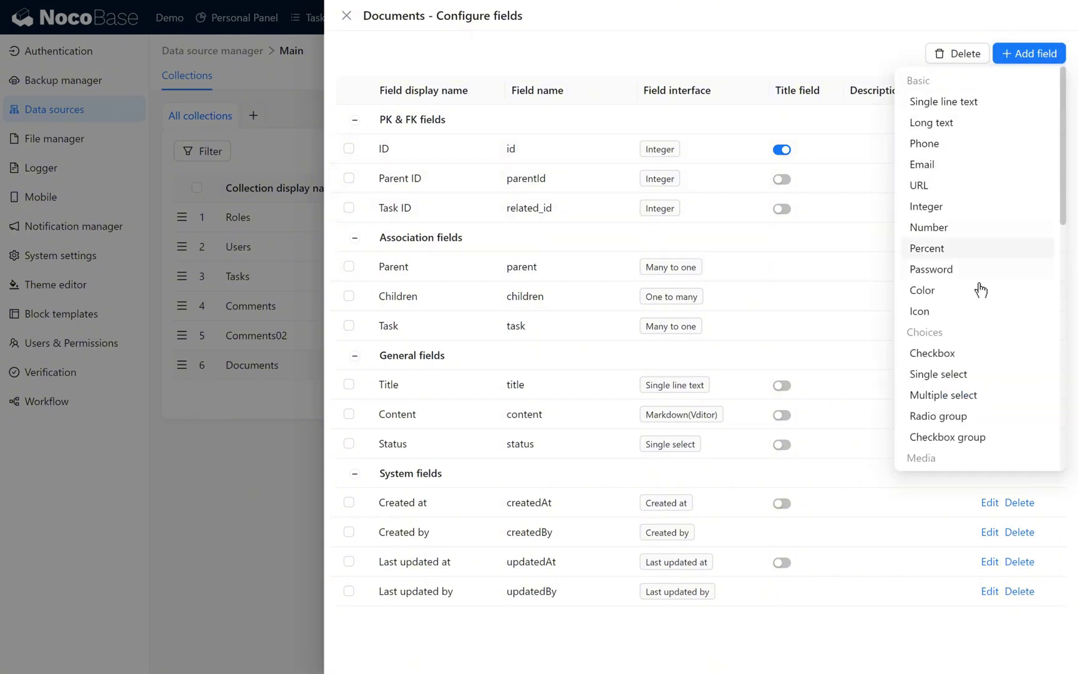
scroll(979, 290, "down", 1)
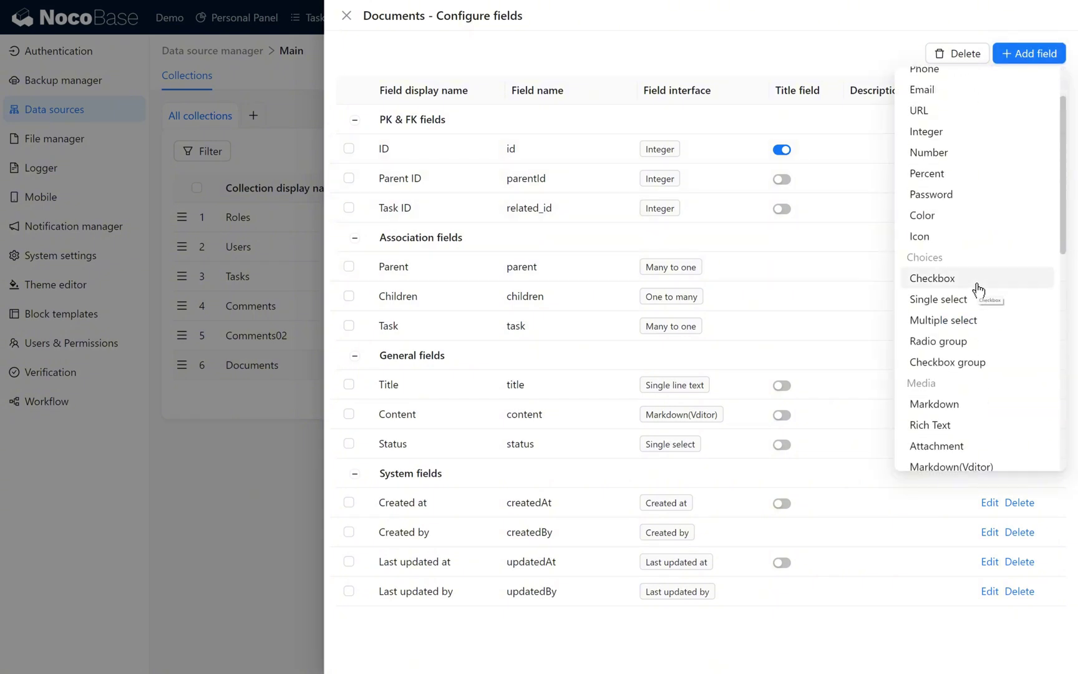
Step: Add a Checkbox field 'Hot News' with field name news, submit it, and close the list
left_click(978, 289)
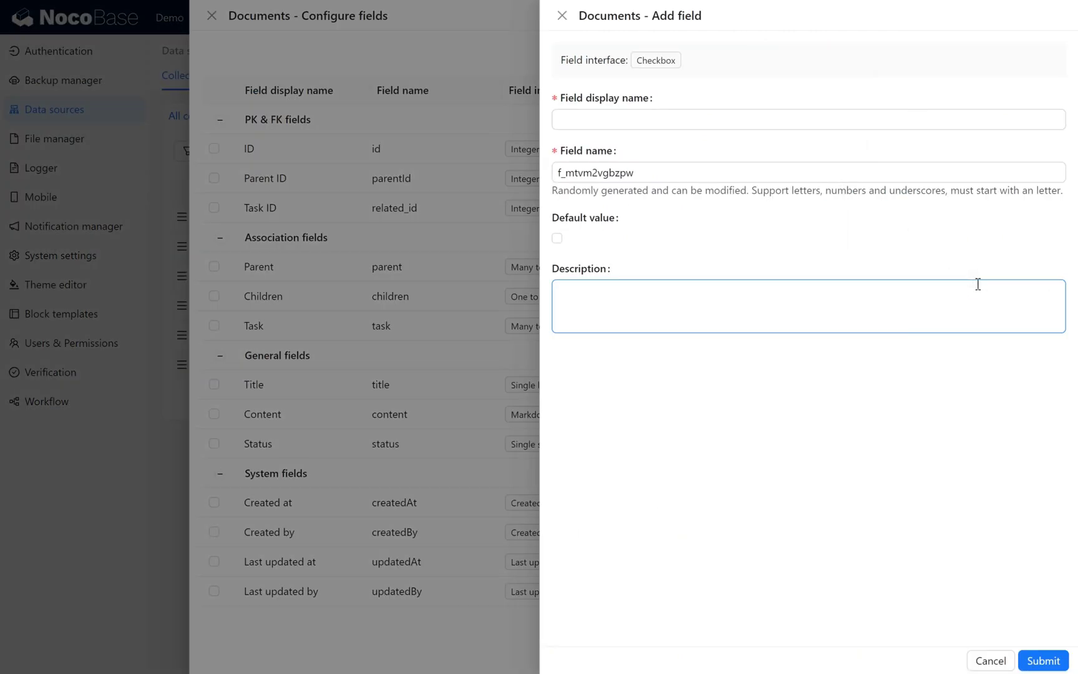
left_click(591, 121)
type("Hot News")
double_click(596, 172)
type("news")
left_click(646, 212)
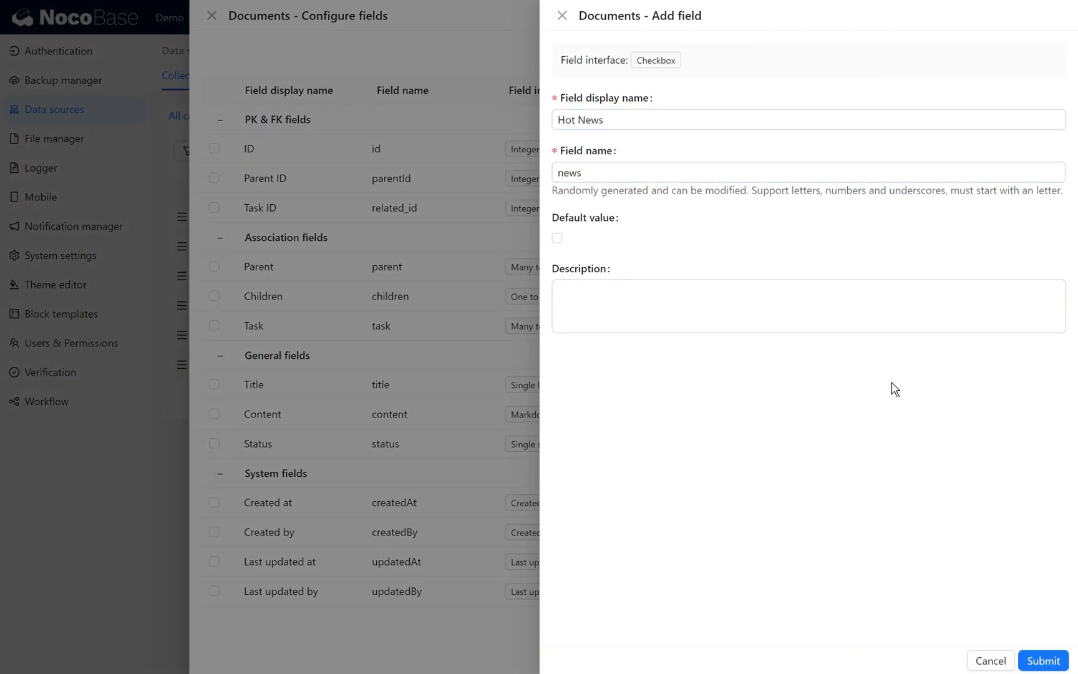
left_click(1043, 660)
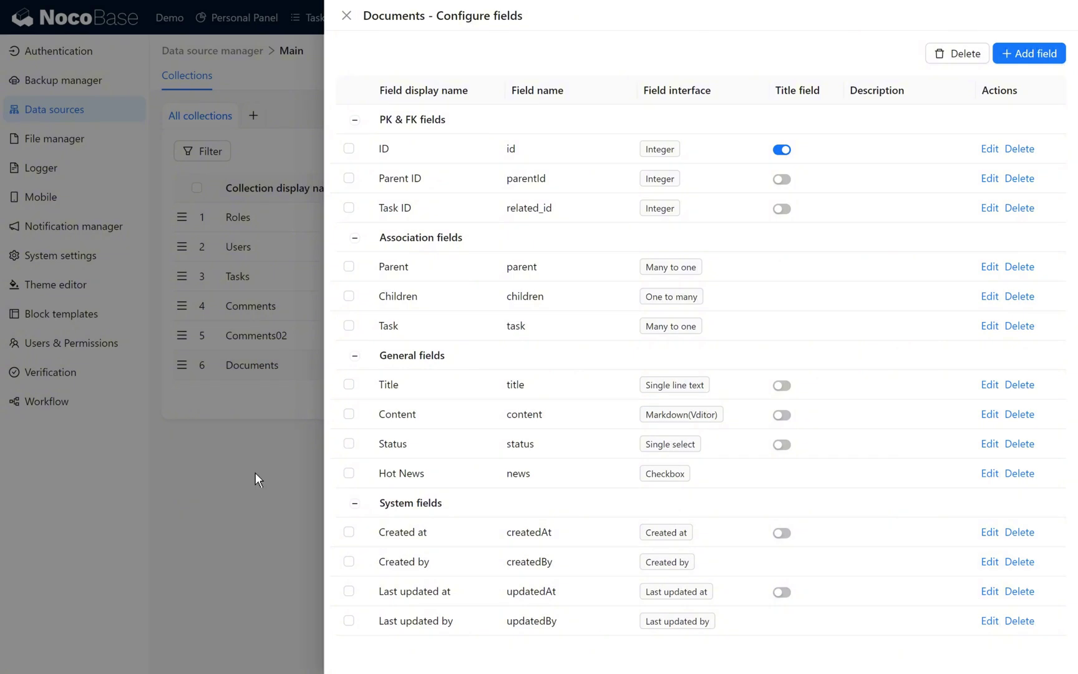
left_click_drag(377, 473, 672, 480)
left_click(257, 489)
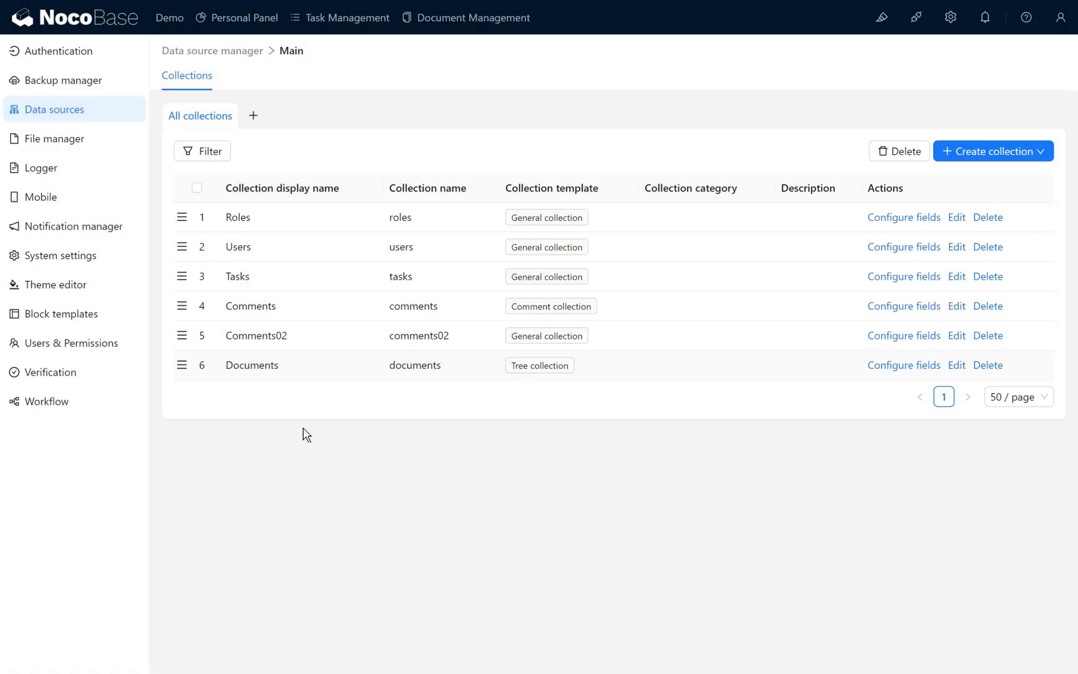
Step: On Document Management, show the Task and Hot News columns, with Task displaying Task Name
left_click(467, 17)
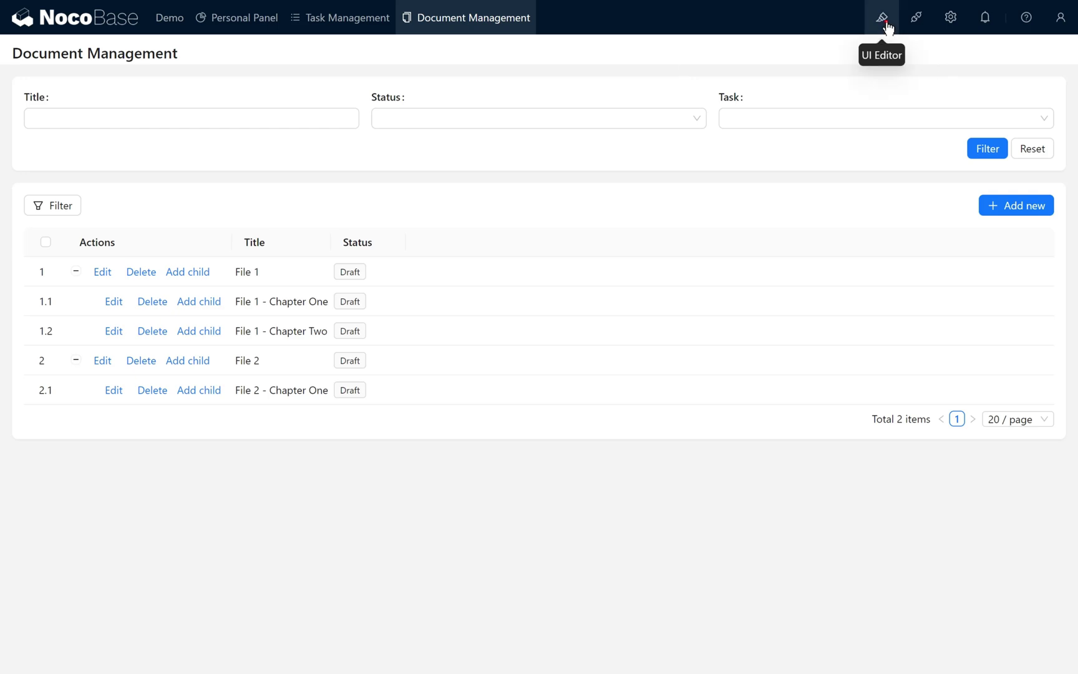
left_click(883, 20)
mouse_move(499, 272)
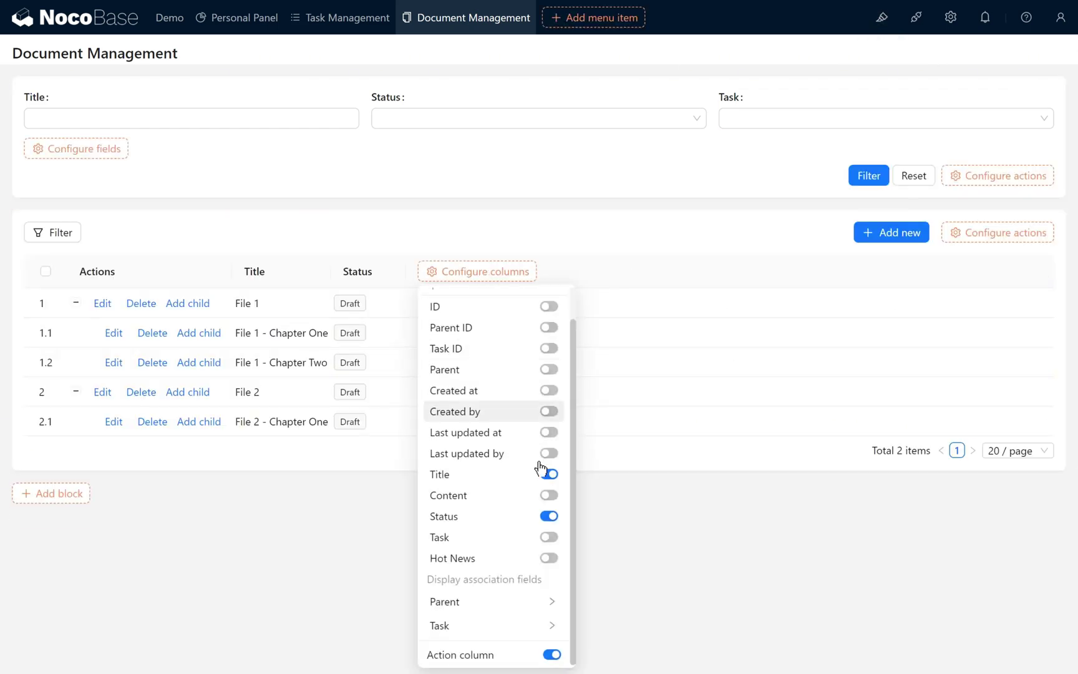
left_click(548, 535)
left_click(549, 570)
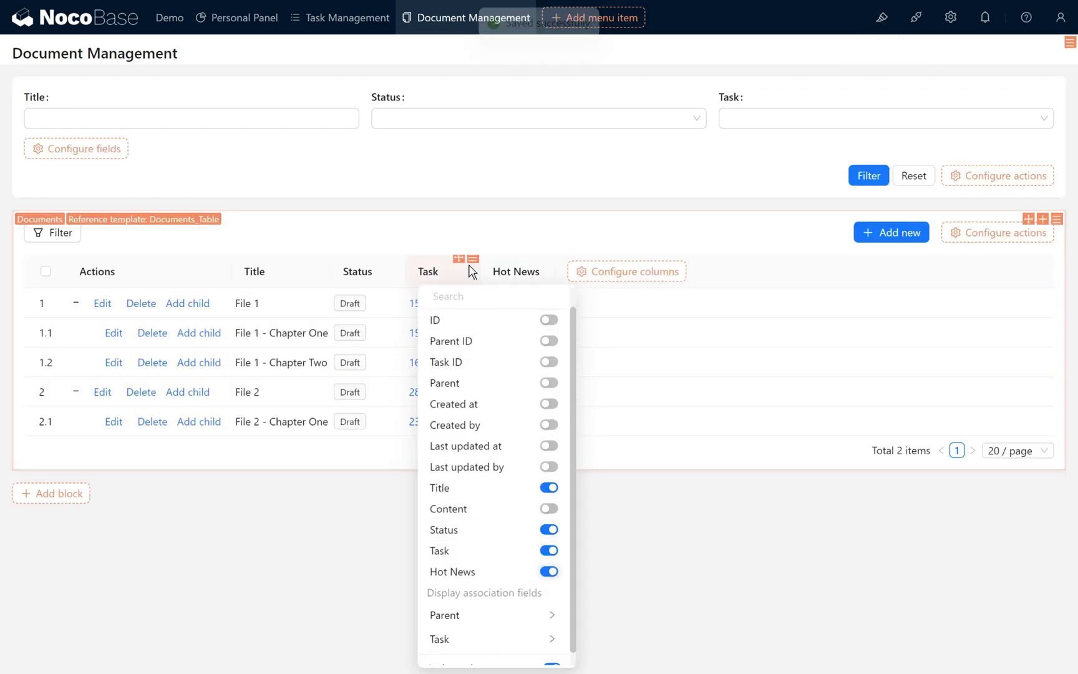
left_click(601, 458)
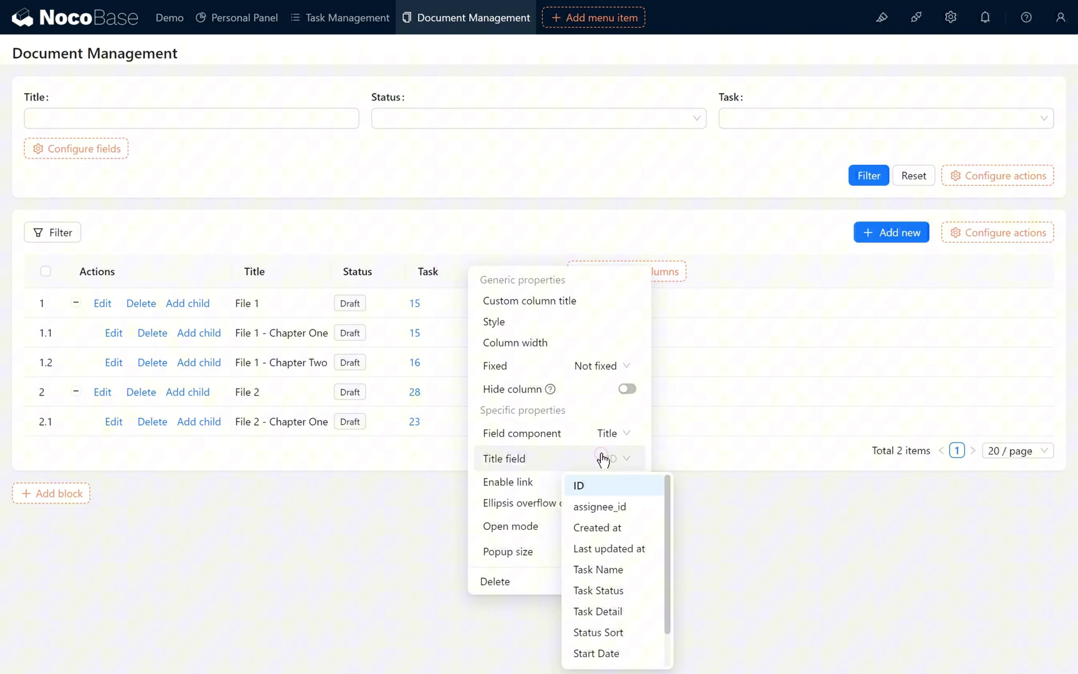
left_click(606, 566)
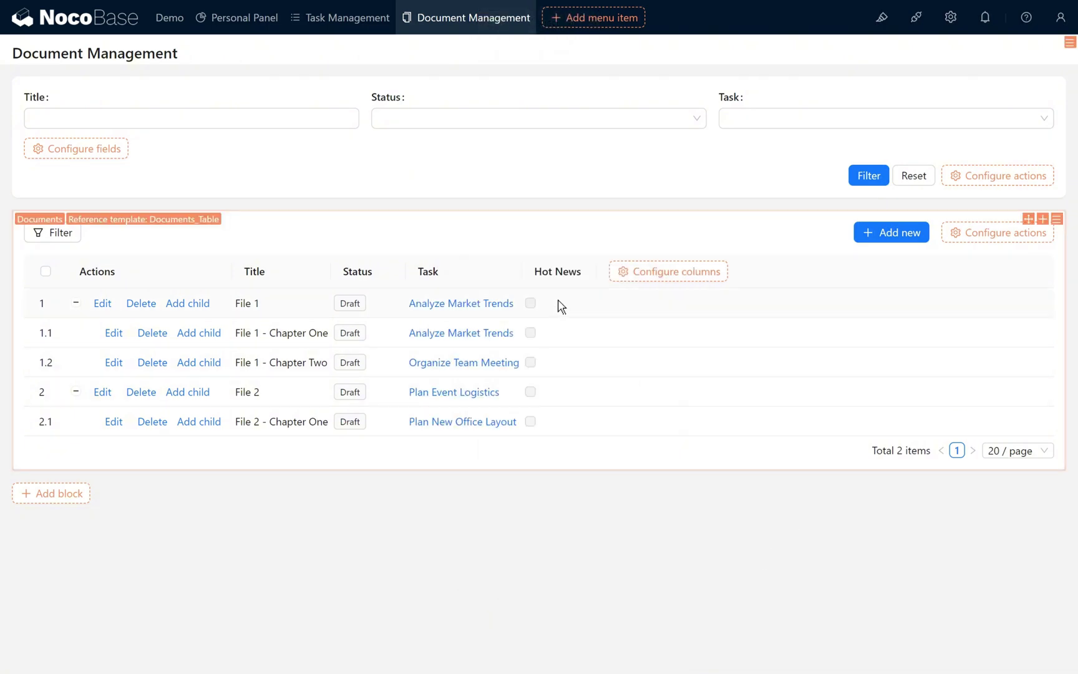
Step: Set the Task column width to 200
mouse_move(508, 272)
left_click(577, 347)
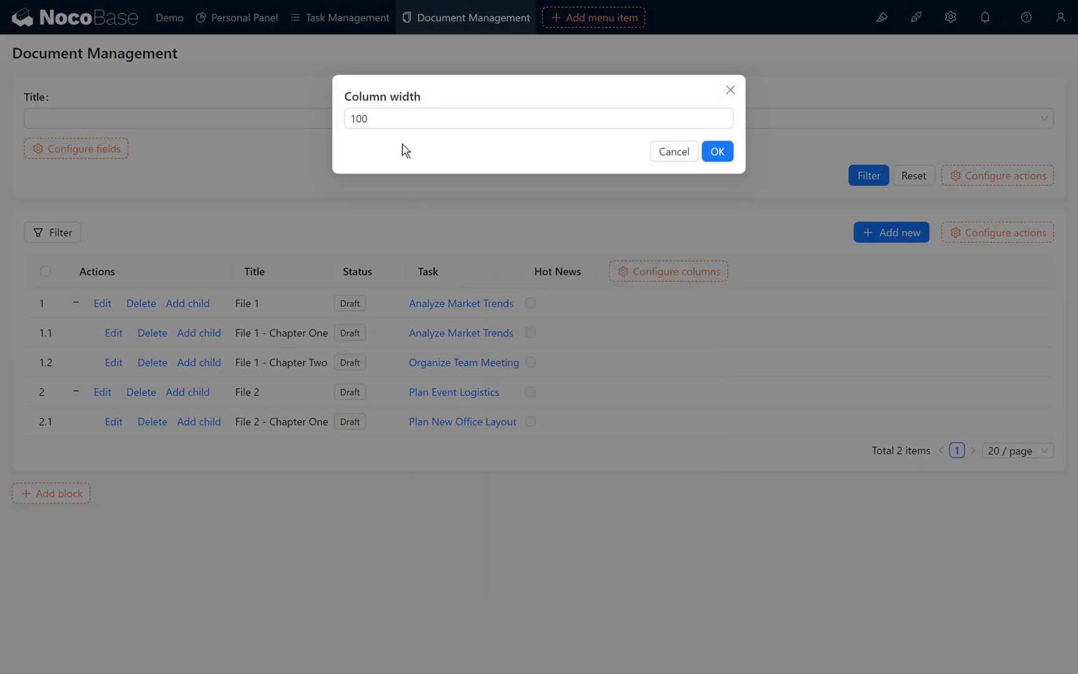
key("ctrl+a")
type("200")
left_click(721, 151)
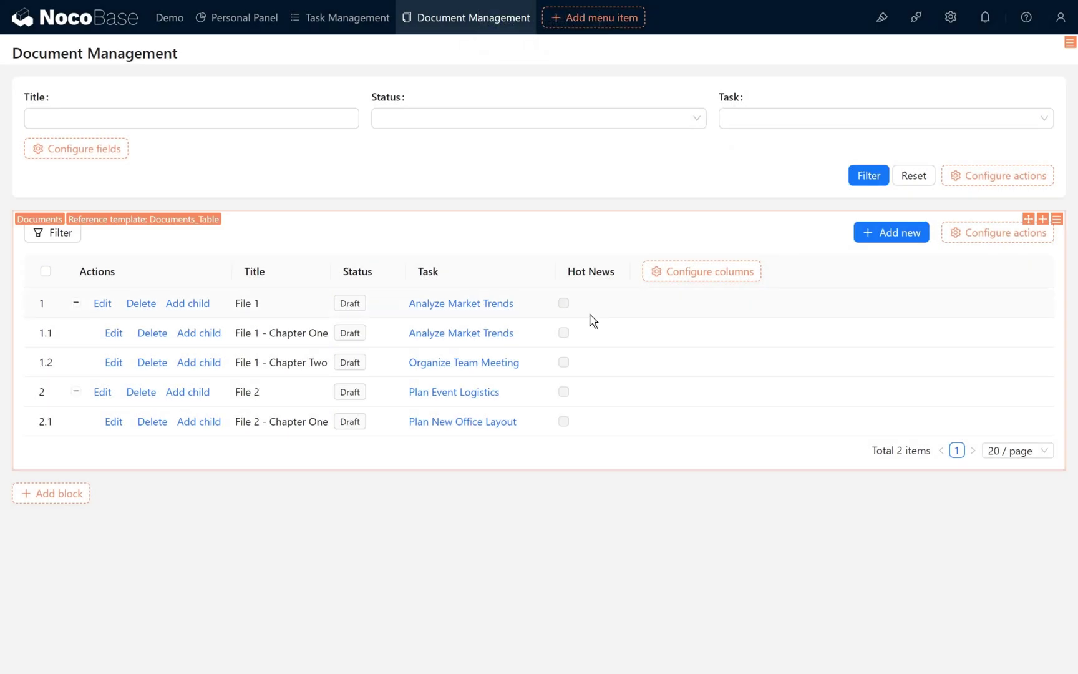
Step: Add the Hot News checkbox to File 1's edit form and save File 1 as hot news
left_click(105, 315)
mouse_move(646, 392)
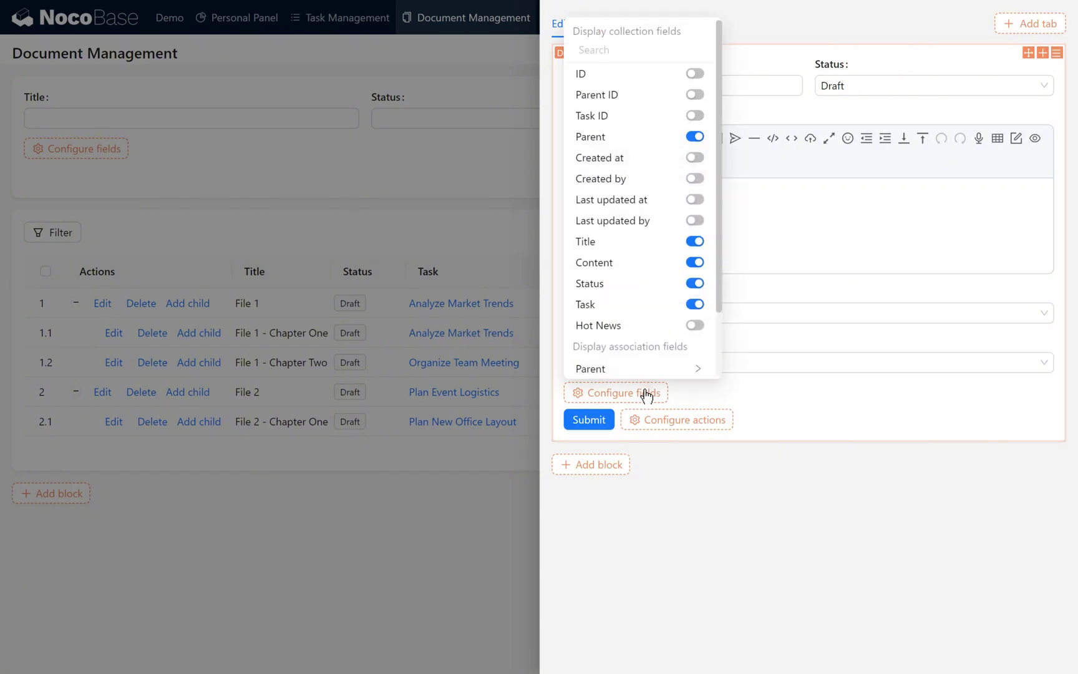
left_click(693, 325)
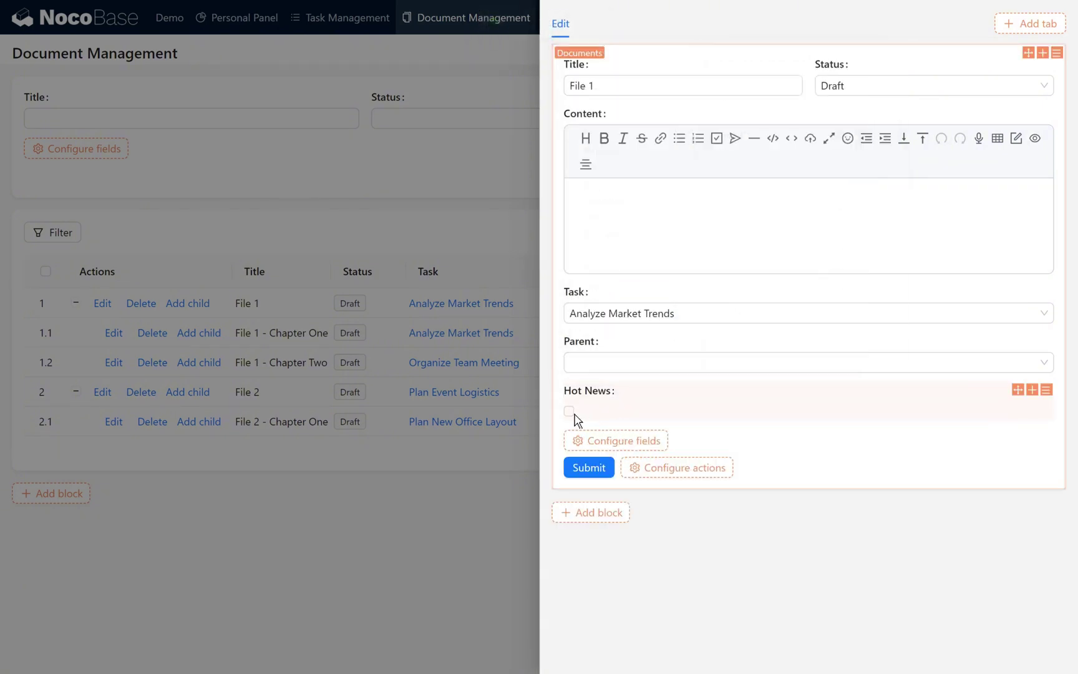
left_click(573, 474)
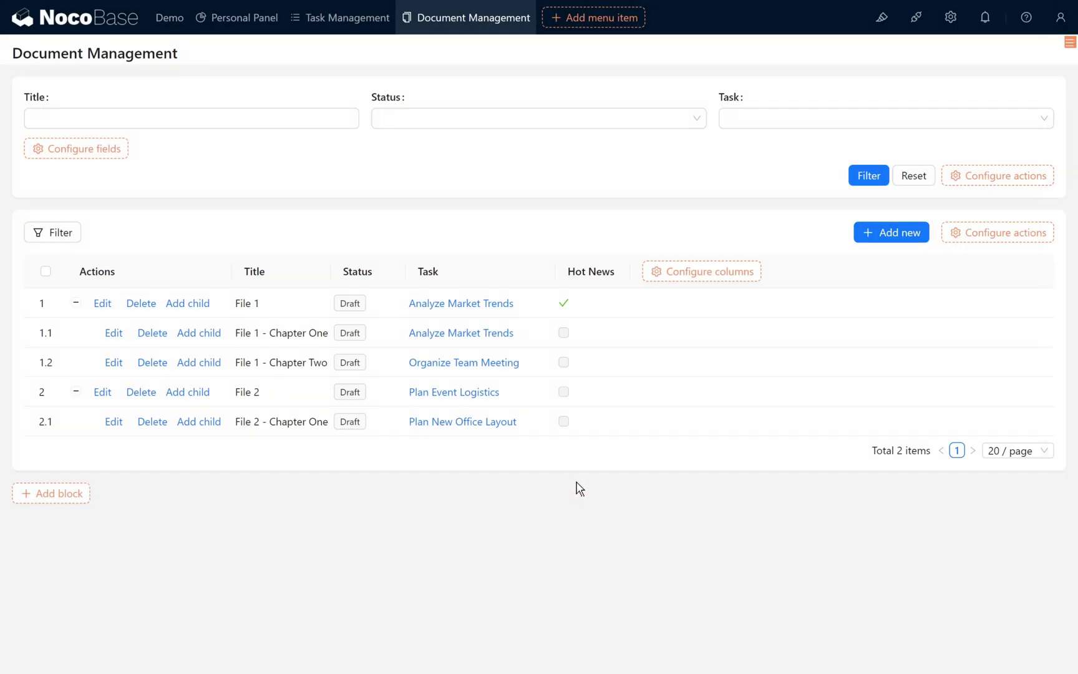
Step: Tick Hot News for File 2 - Chapter One and save it
left_click(121, 426)
left_click(567, 412)
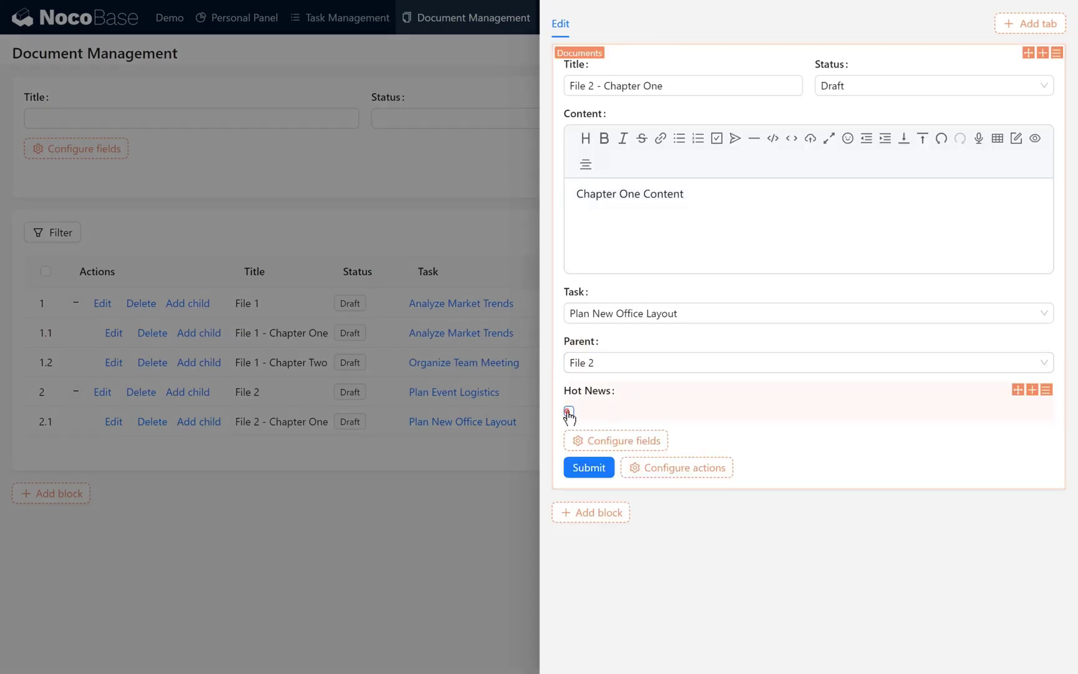
left_click(576, 469)
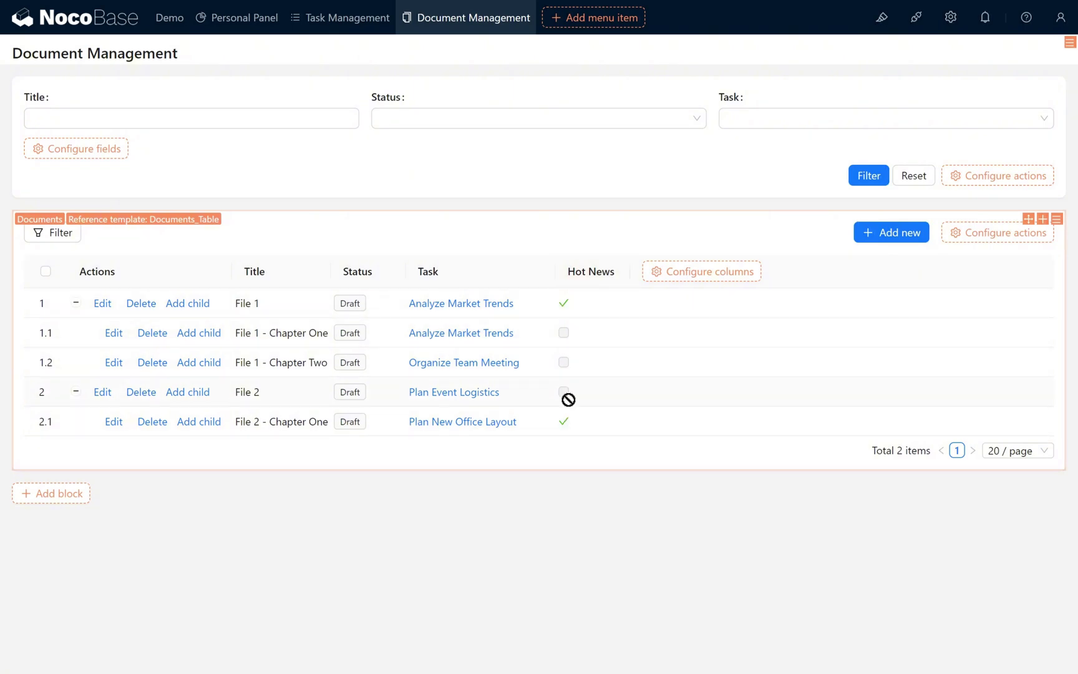
Step: Delete the duplicate radar chart block from the Personal Panel
left_click(230, 28)
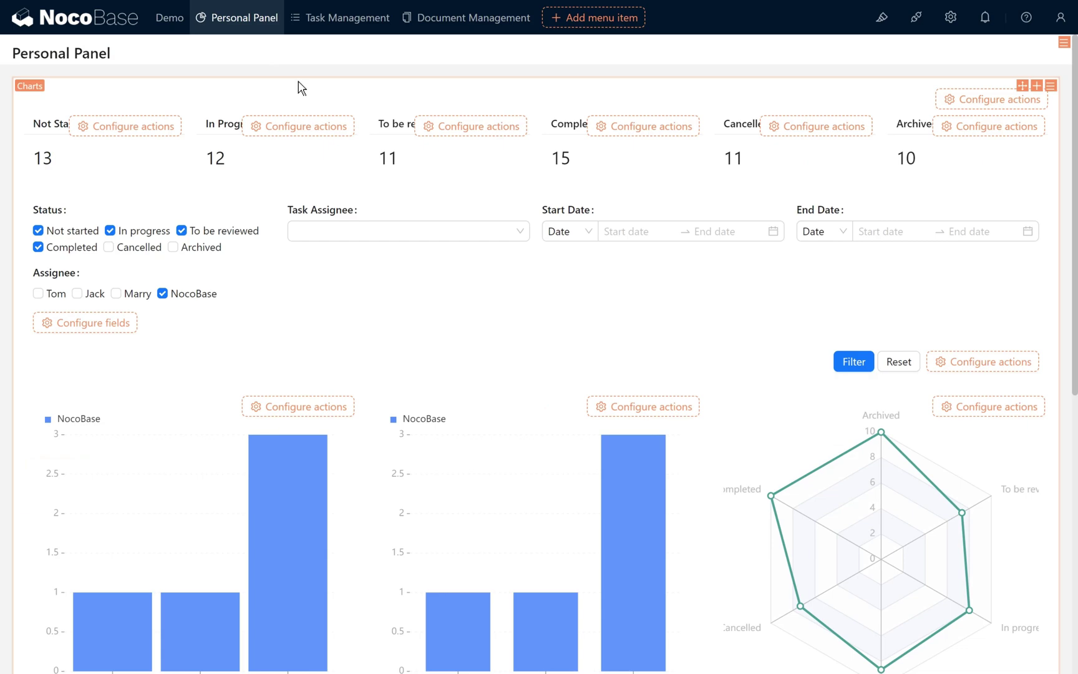
scroll(433, 298, "down", 8)
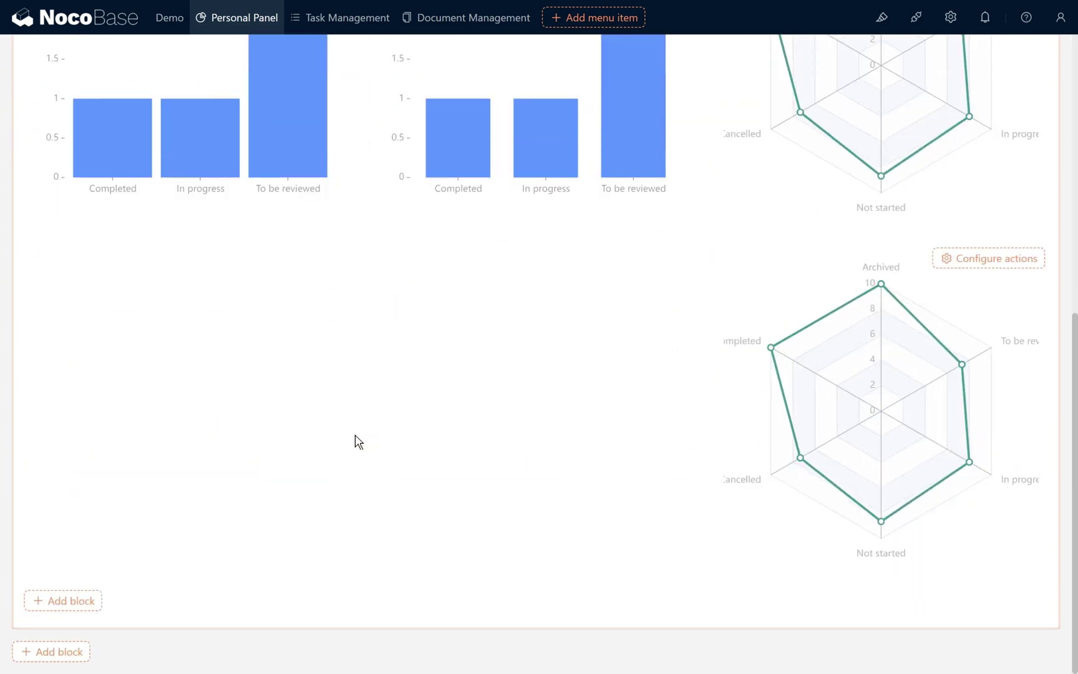
mouse_move(1039, 256)
left_click(992, 324)
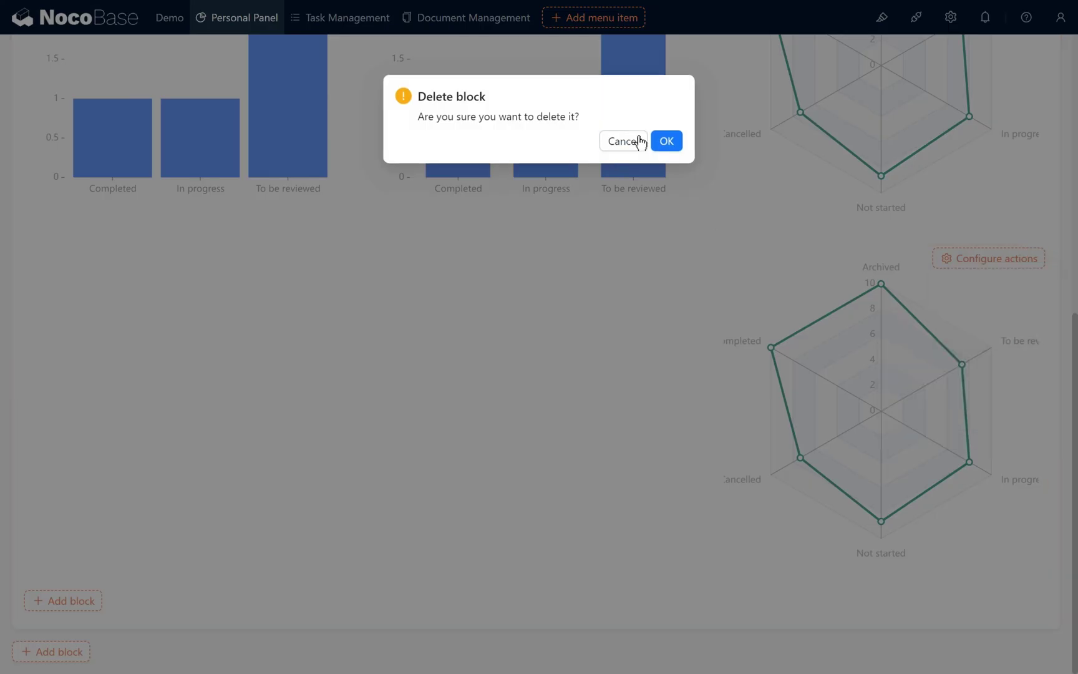
left_click(676, 144)
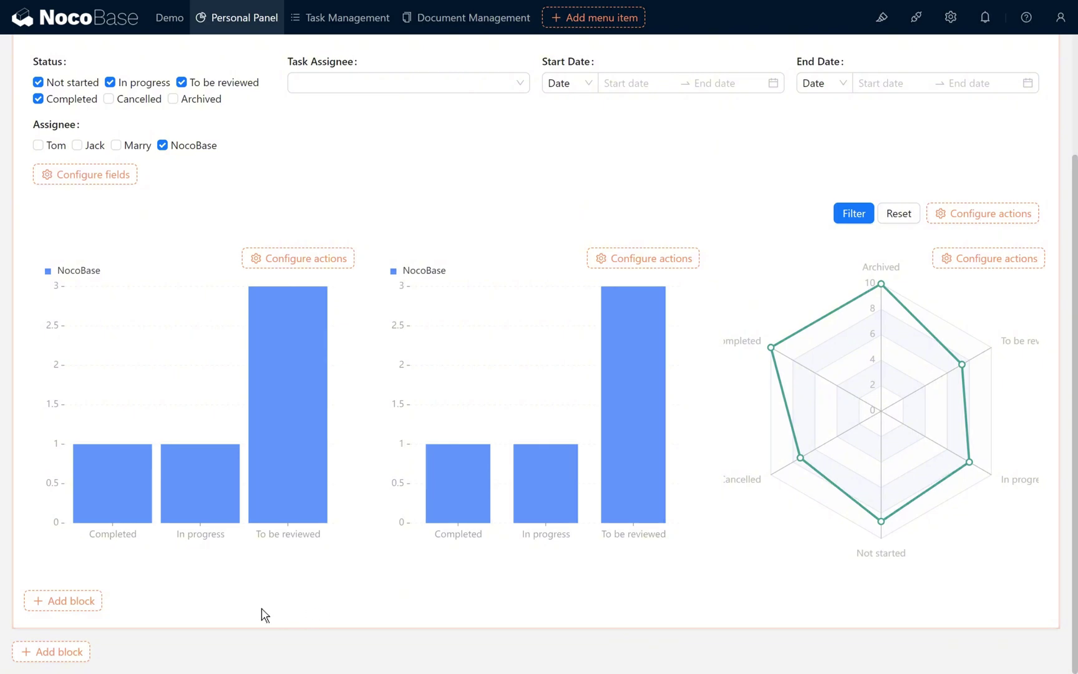
Step: Add a List block for the Documents collection below the charts
mouse_move(39, 655)
mouse_move(67, 308)
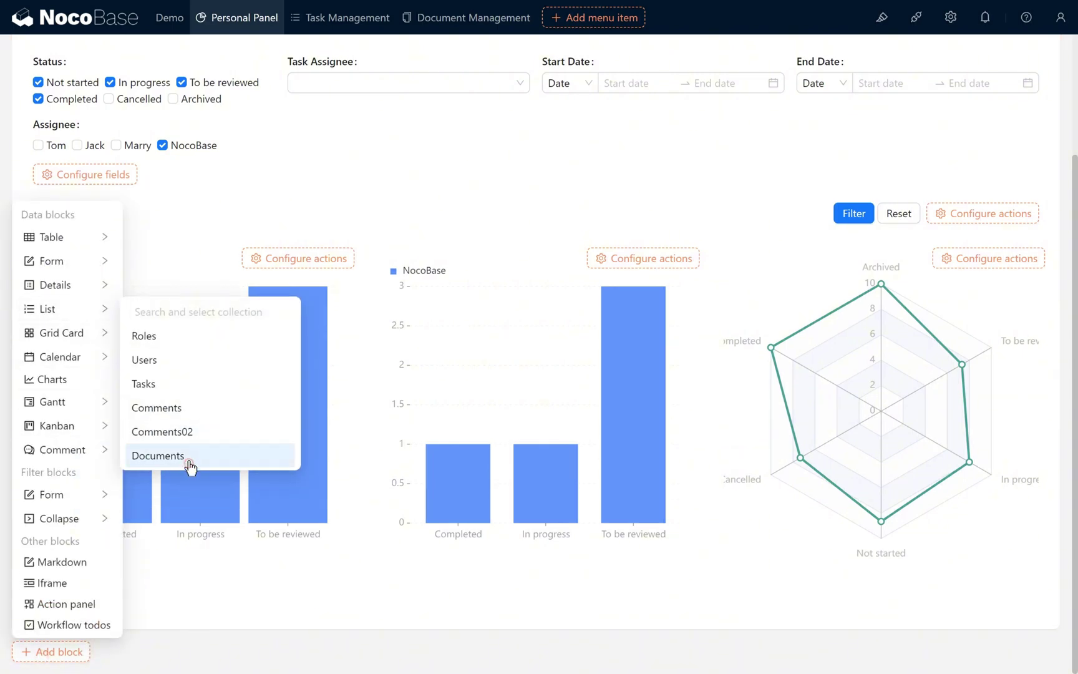
left_click(187, 461)
scroll(243, 545, "down", 3)
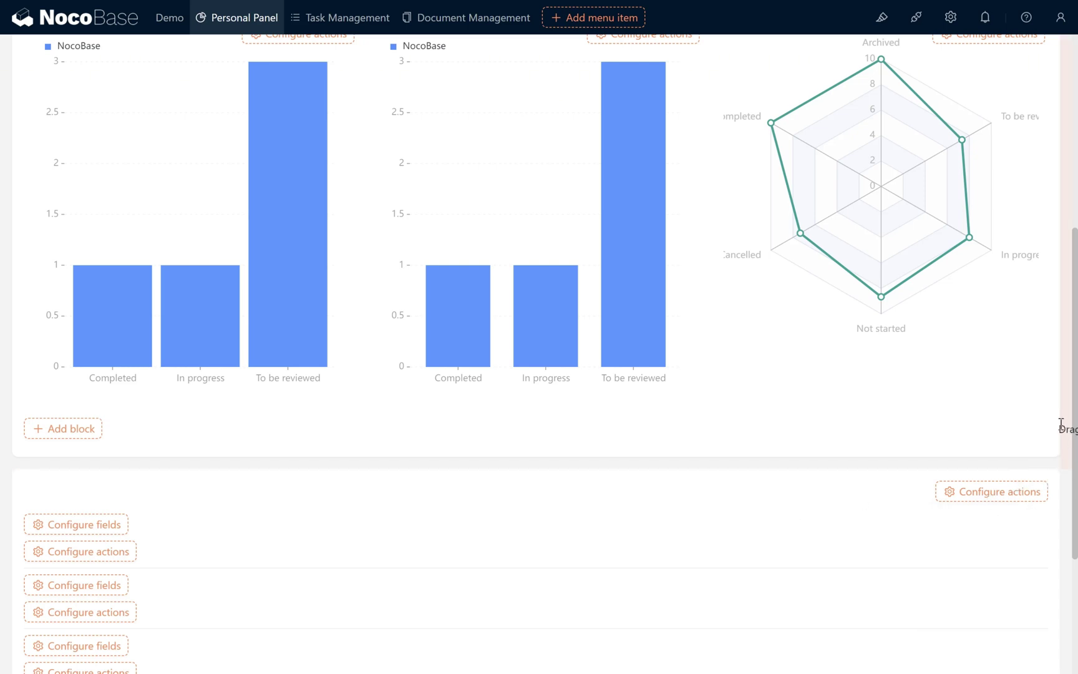
Step: Move the Documents list beside the charts and show its Created at and Title fields
left_click_drag(1060, 425, 1053, 429)
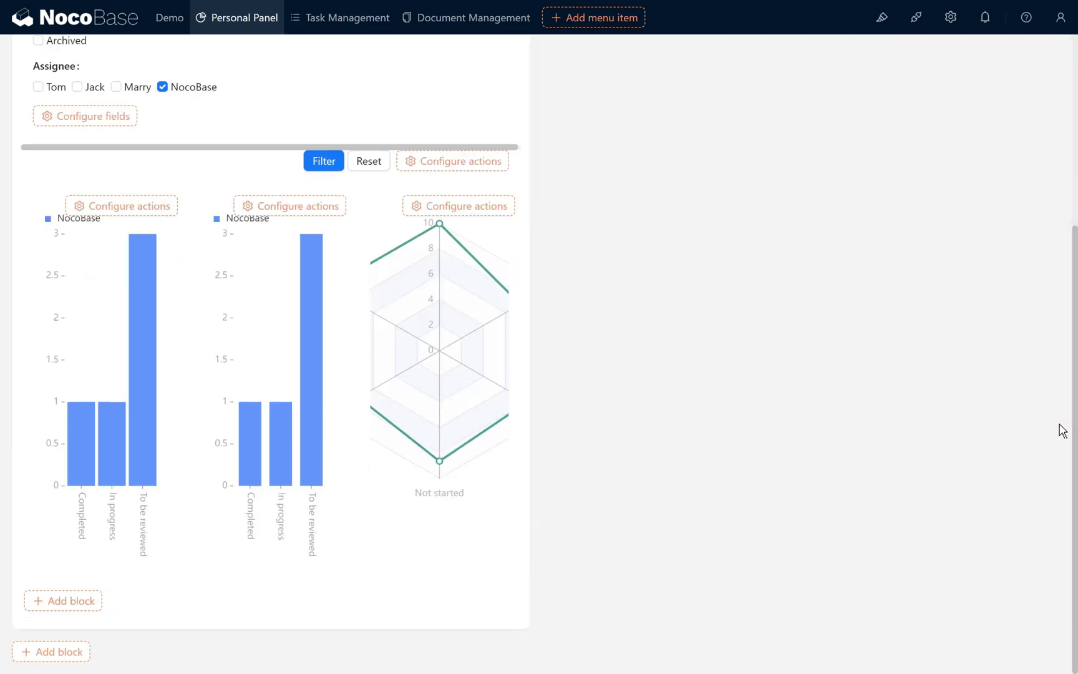
scroll(782, 479, "up", 5)
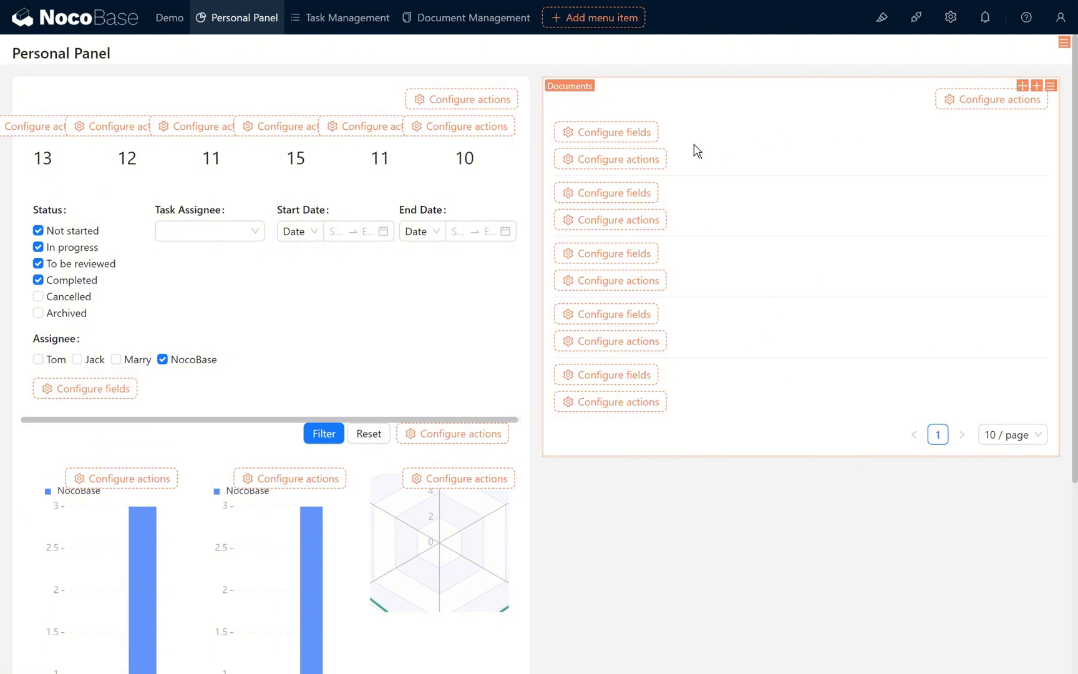
mouse_move(640, 136)
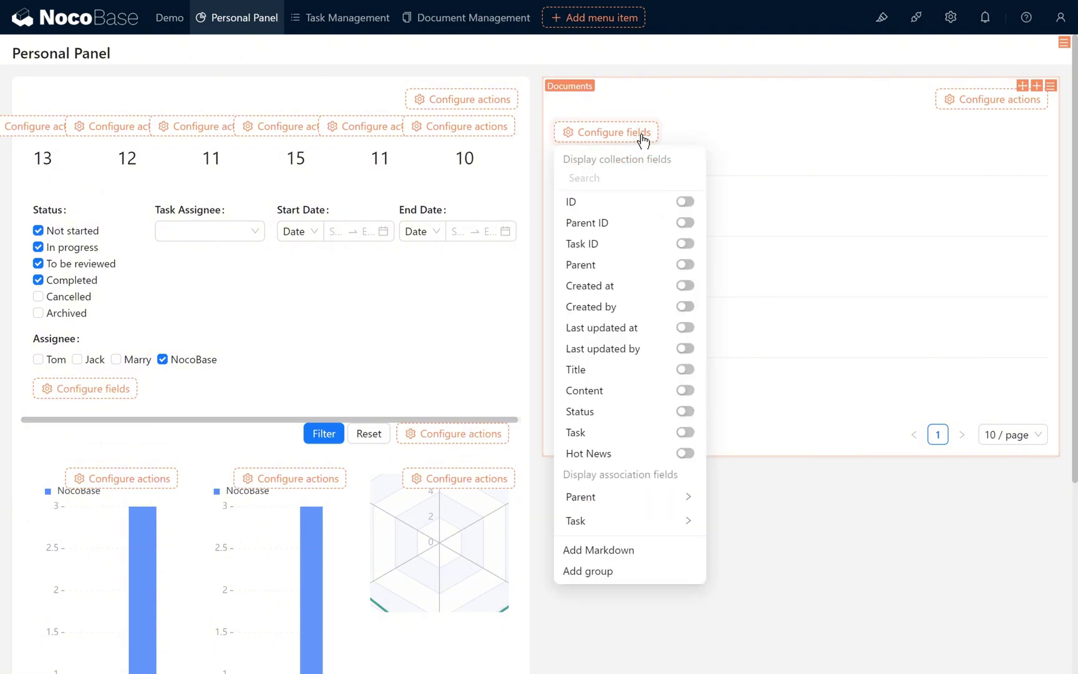
left_click(681, 288)
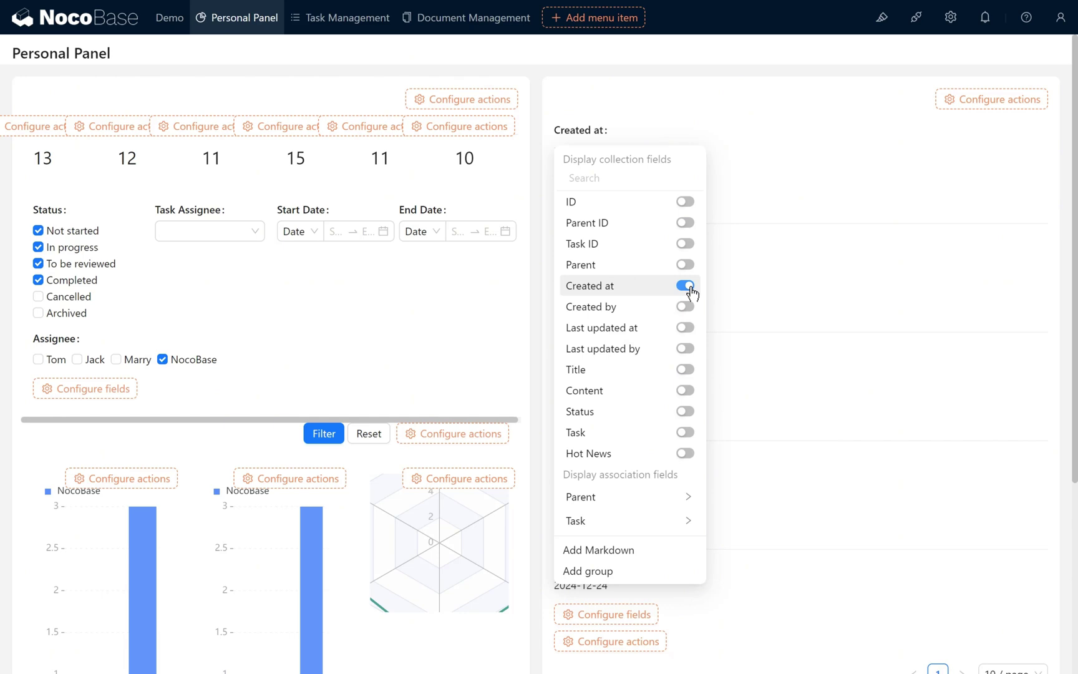
left_click(686, 369)
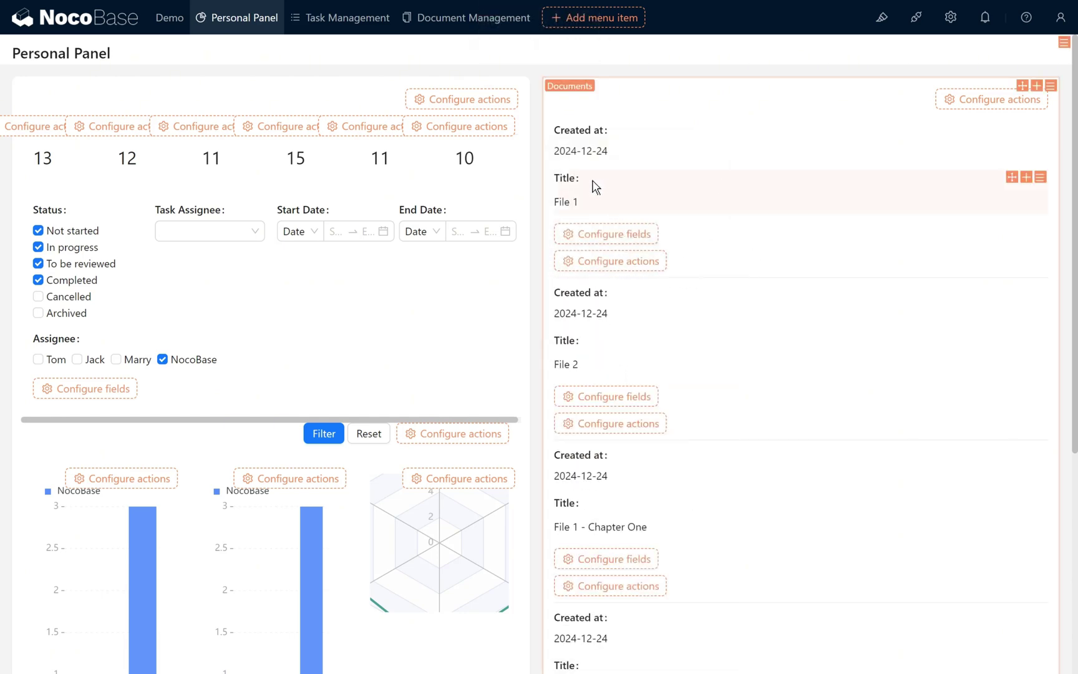
Step: Place Title beside Created at and turn off Display title for both fields
left_click_drag(1015, 182, 933, 156)
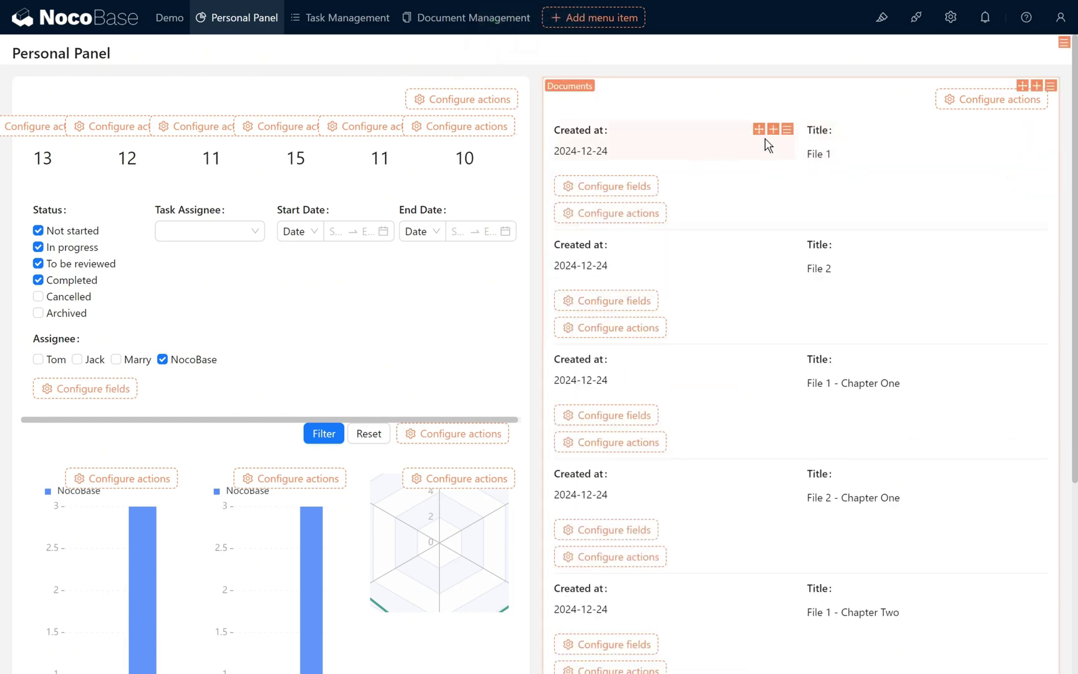
mouse_move(788, 131)
left_click(941, 194)
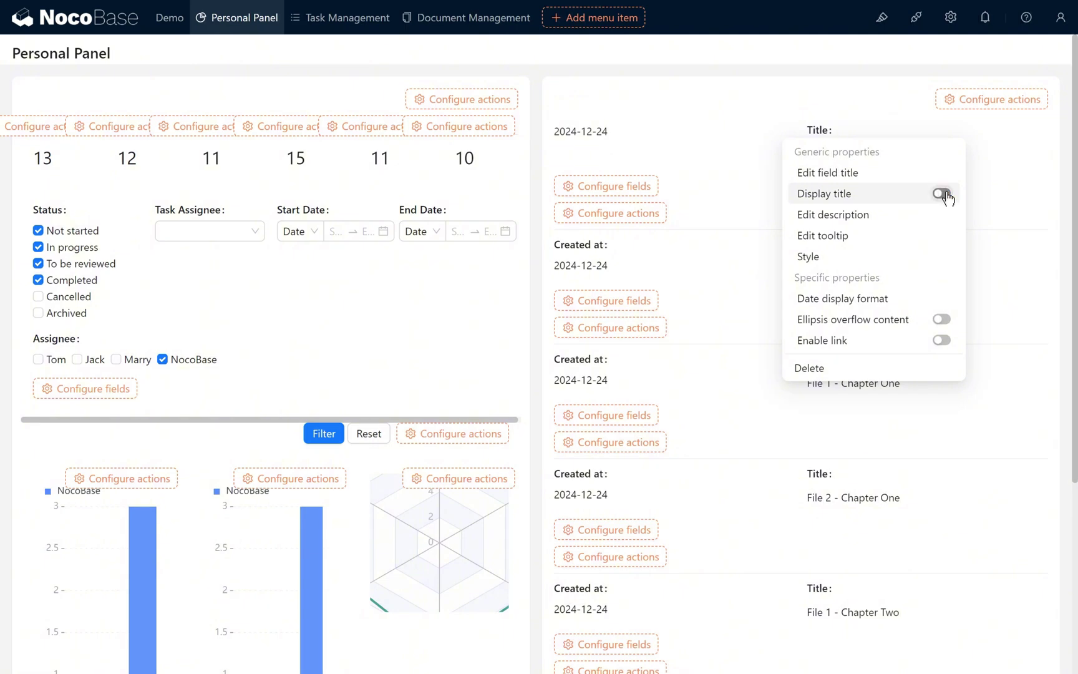
mouse_move(1053, 131)
left_click(1023, 194)
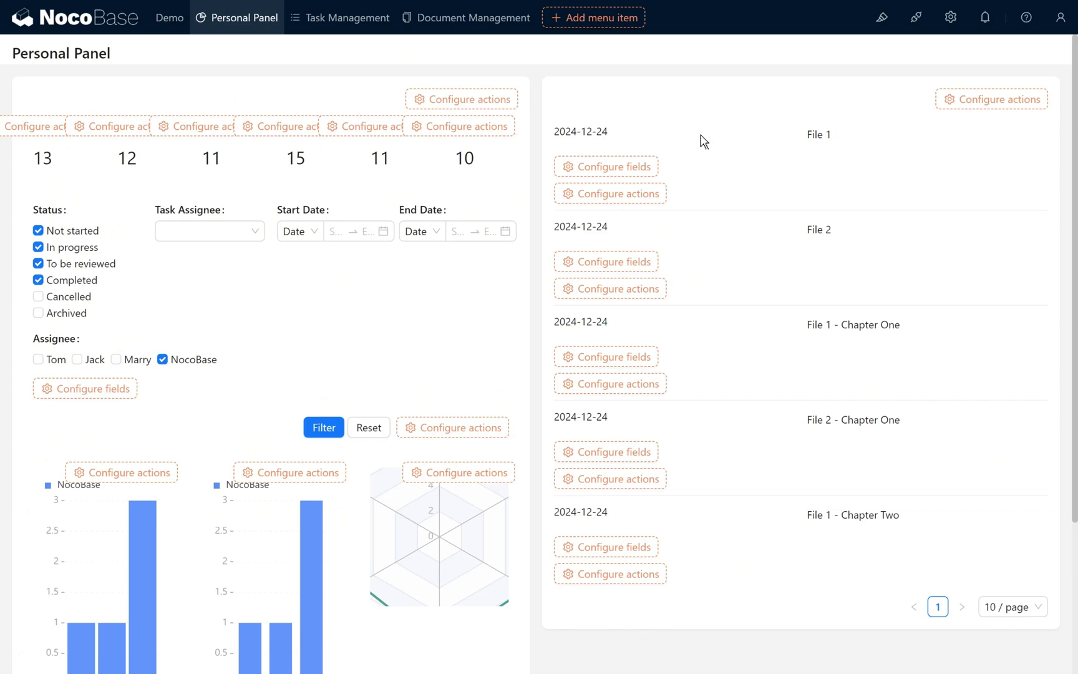
Step: Enable Show time in the Created at date display format, then reload the page
mouse_move(738, 144)
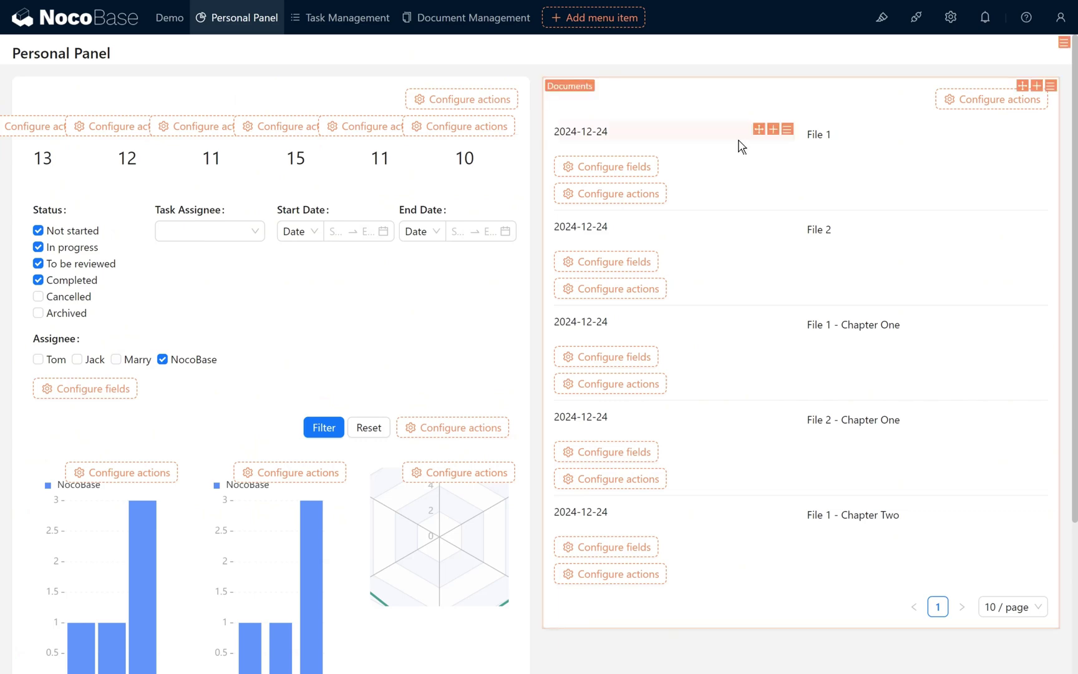
mouse_move(787, 130)
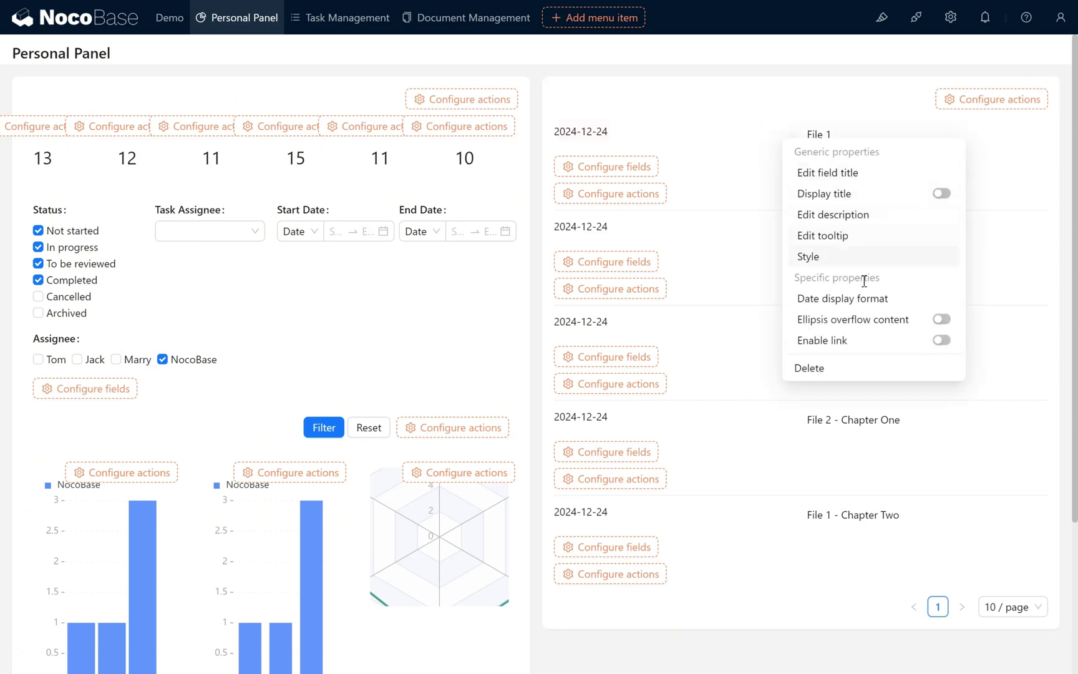
left_click(858, 298)
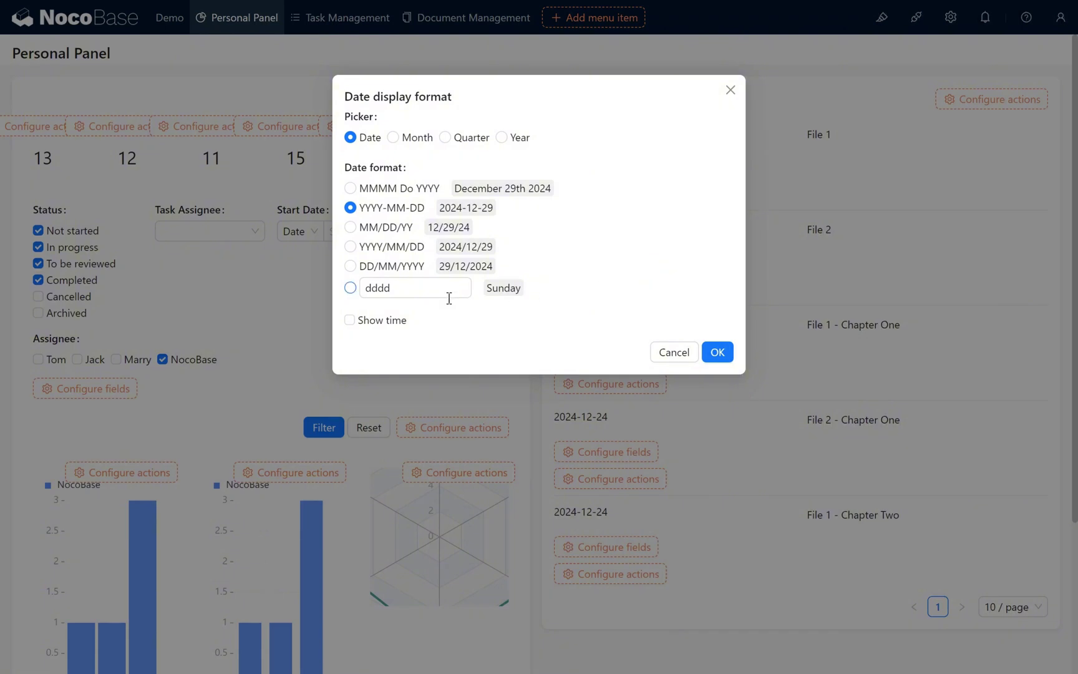
left_click(350, 320)
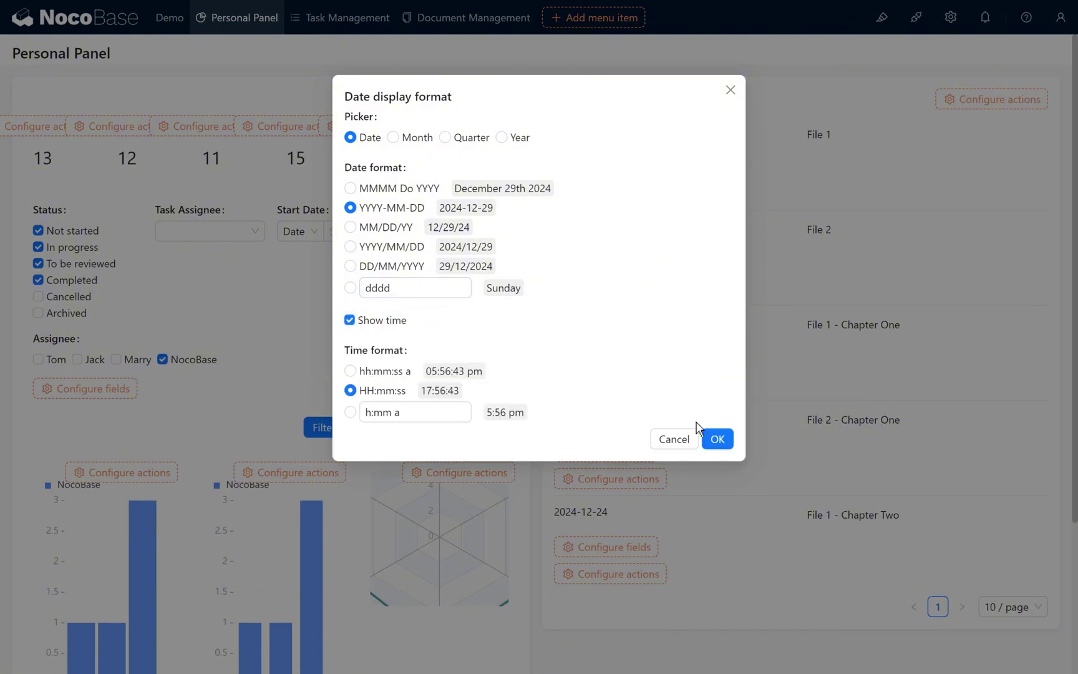
left_click(717, 438)
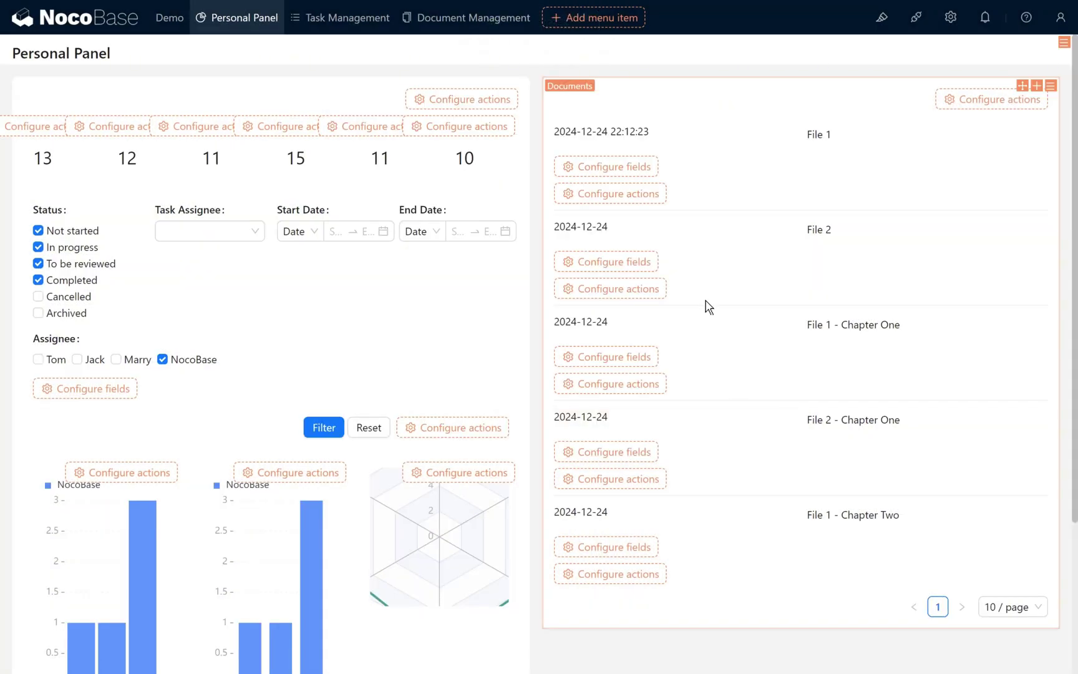
key("F5")
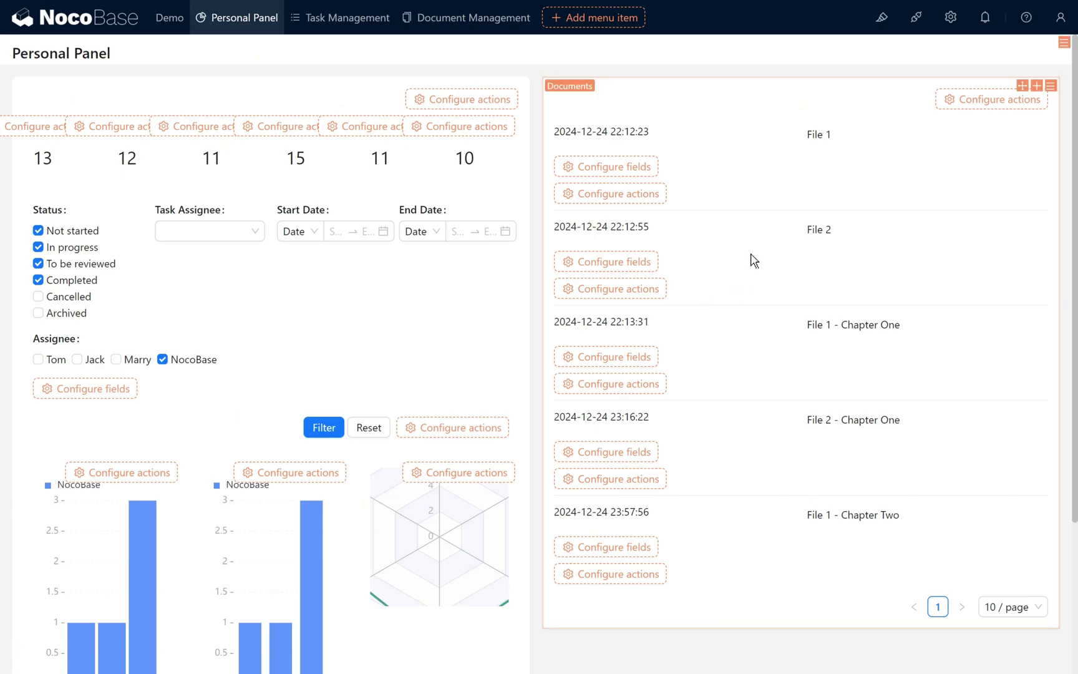
Step: Move the date after the title and rename the documents block to 'Hot News'
left_click_drag(759, 129, 1038, 136)
mouse_move(1051, 87)
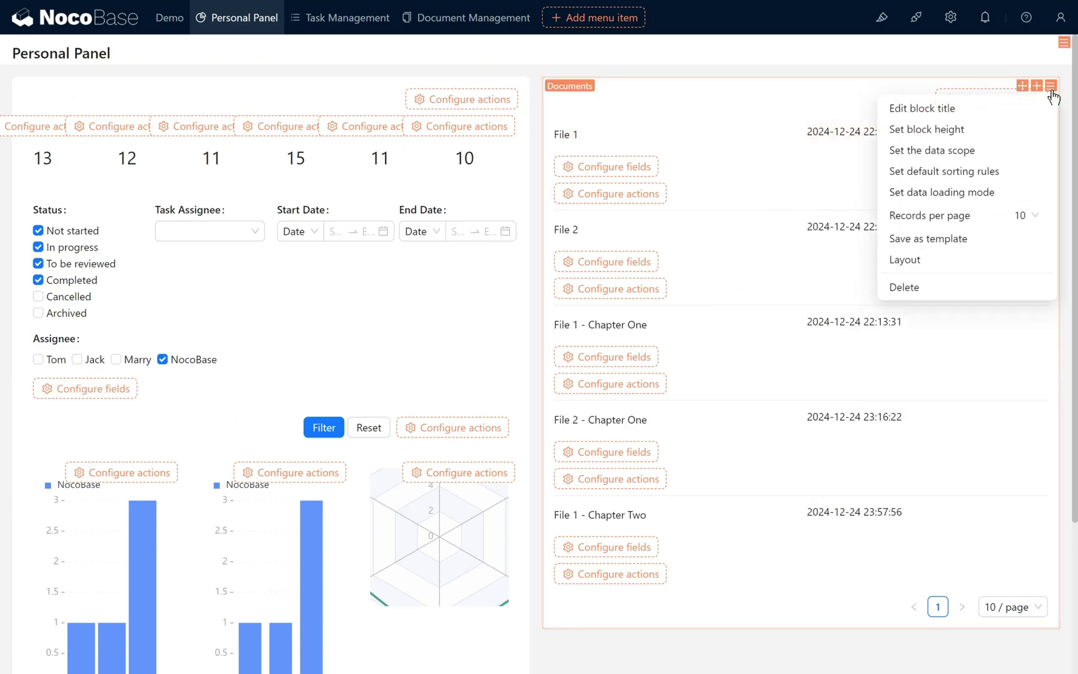
left_click(922, 108)
left_click(523, 134)
type("Hot News")
left_click(728, 172)
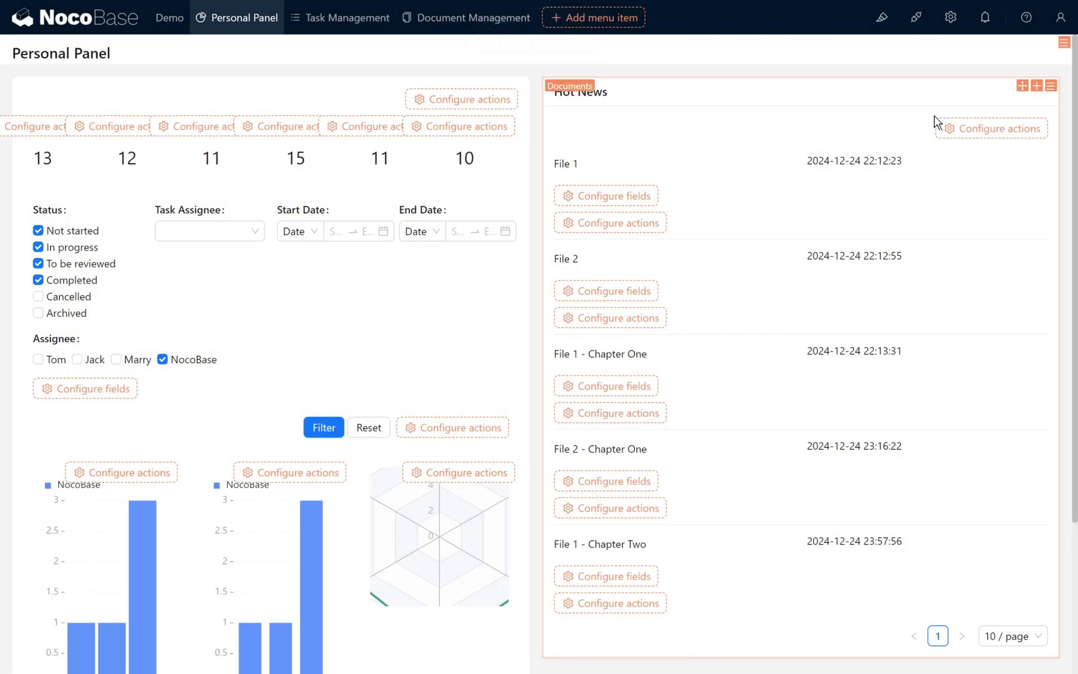
Step: Set the block's default sorting to Created at descending
mouse_move(1051, 88)
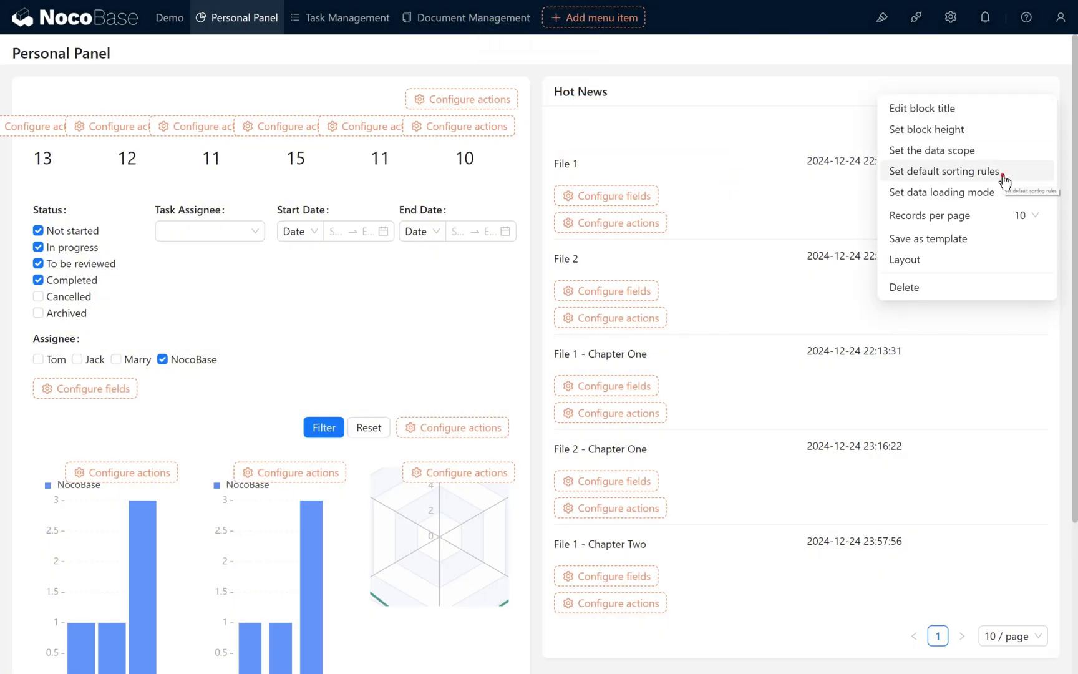
left_click(943, 171)
left_click(488, 117)
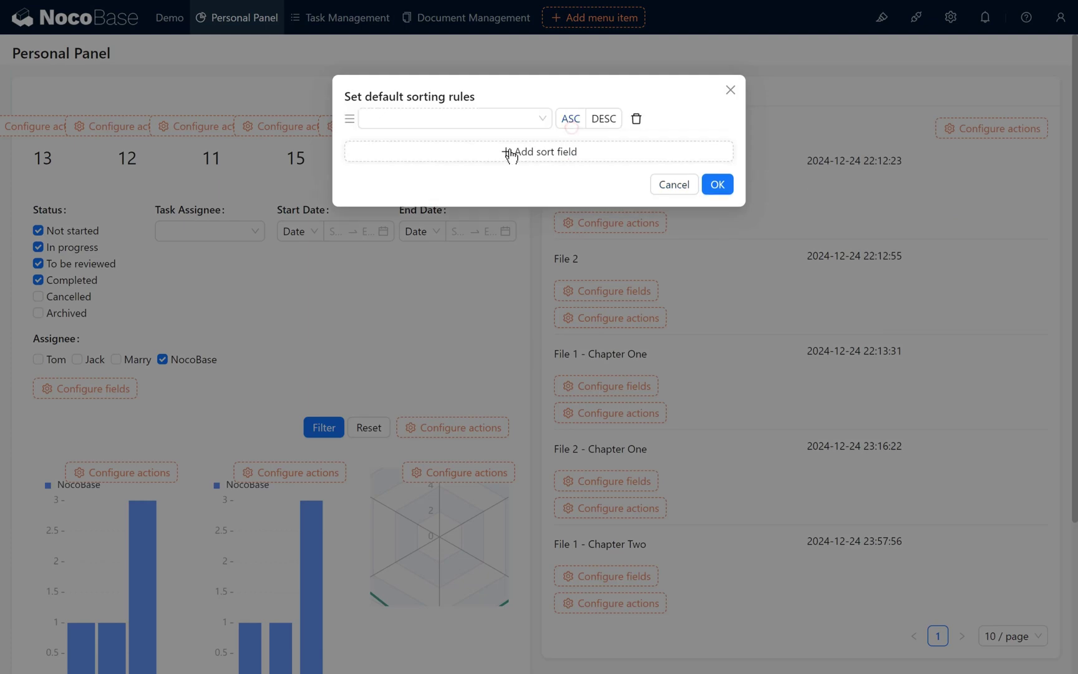
left_click(462, 119)
left_click(447, 216)
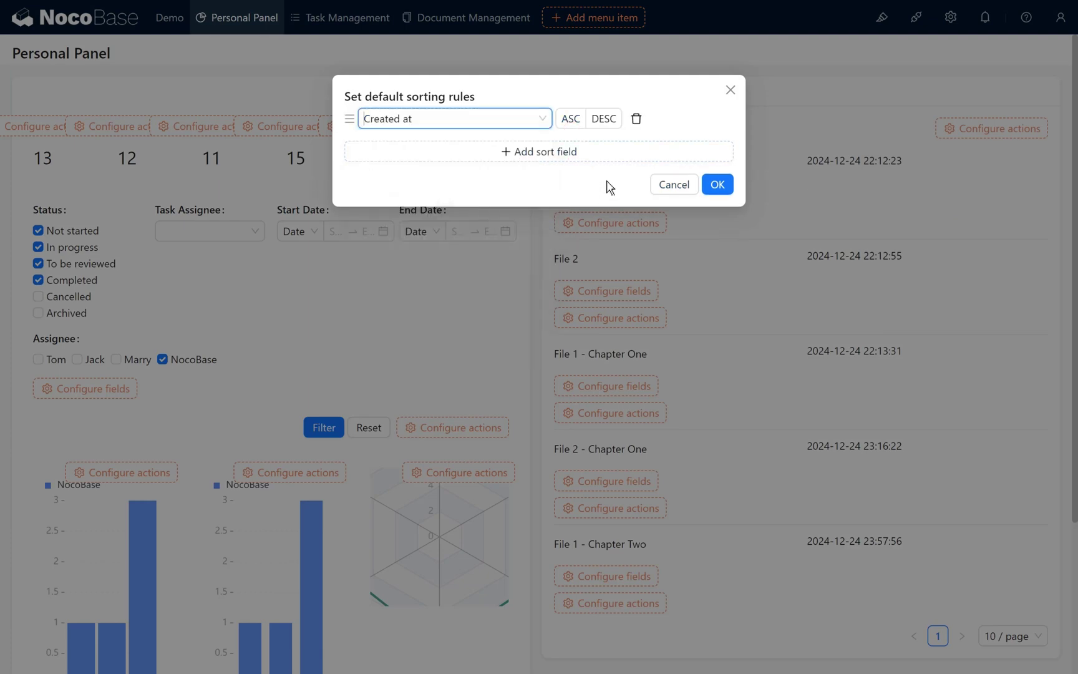
left_click(603, 118)
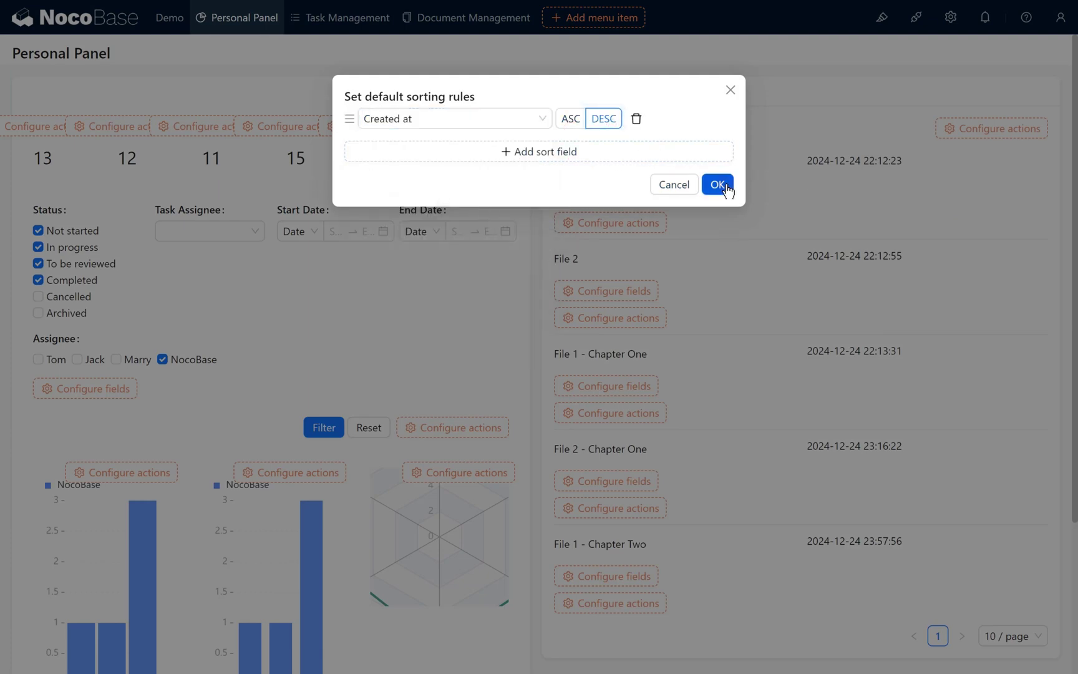
left_click(717, 185)
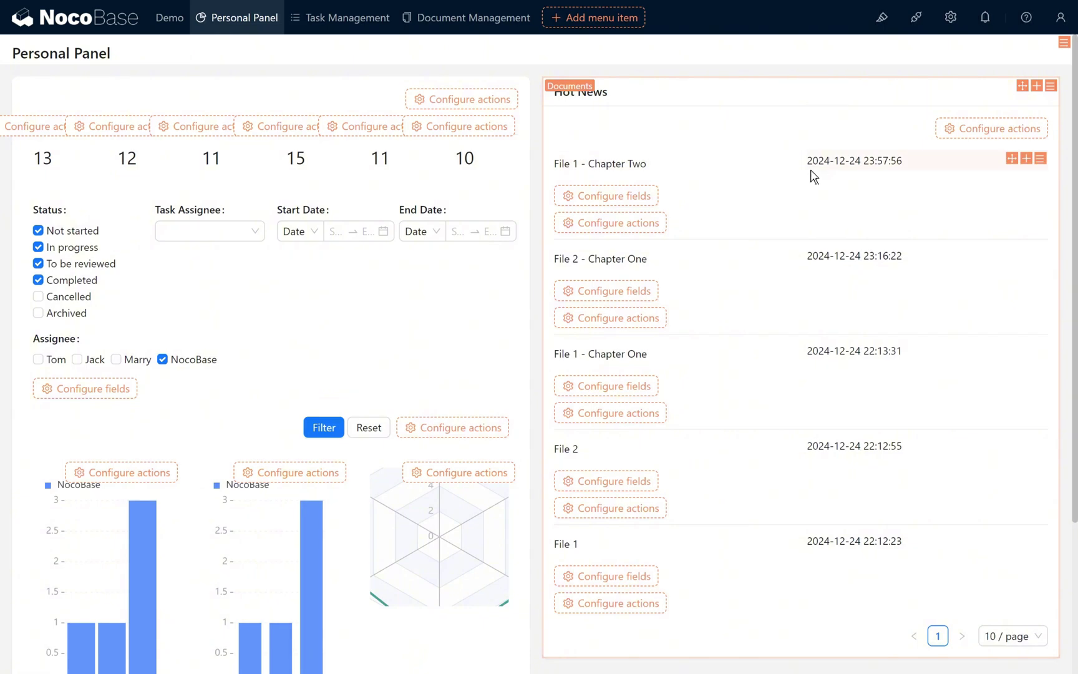
Step: Compare the listed dates to confirm newest-first order, then switch the UI Editor off
left_click_drag(811, 167, 850, 203)
left_click_drag(915, 541, 796, 551)
scroll(792, 569, "down", 1)
left_click(874, 19)
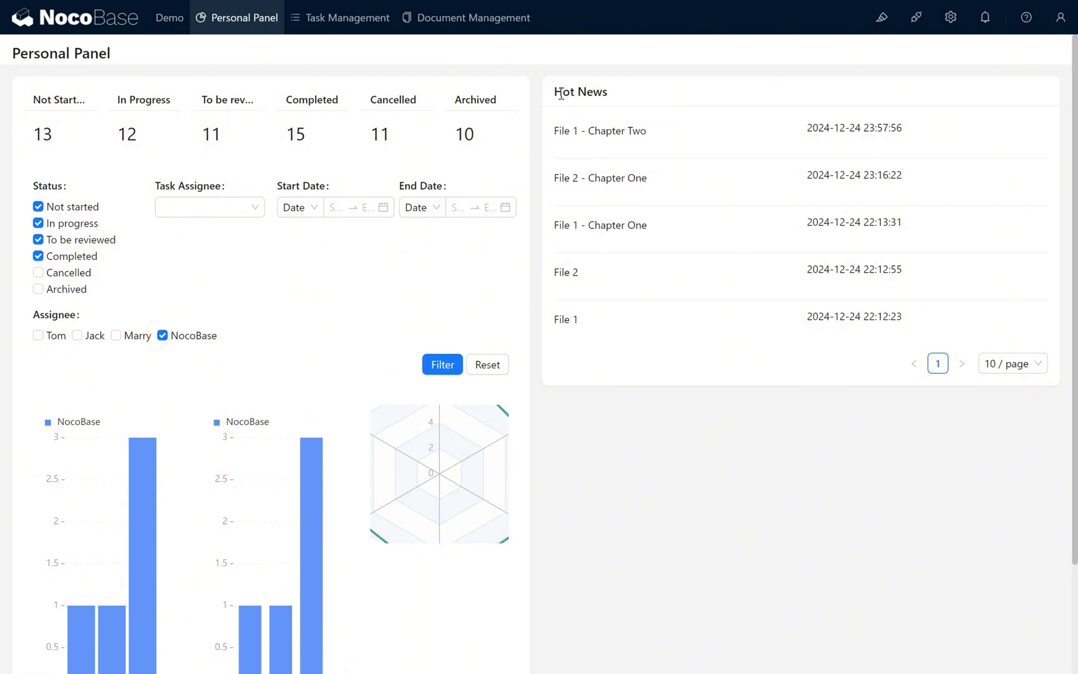
Step: Turn the UI Editor back on for the Personal Panel
left_click_drag(554, 94, 649, 101)
left_click(652, 104)
left_click(882, 17)
Step: Add a Markdown block and drag it above the Hot News list
scroll(743, 189, "down", 1)
scroll(743, 189, "down", 4)
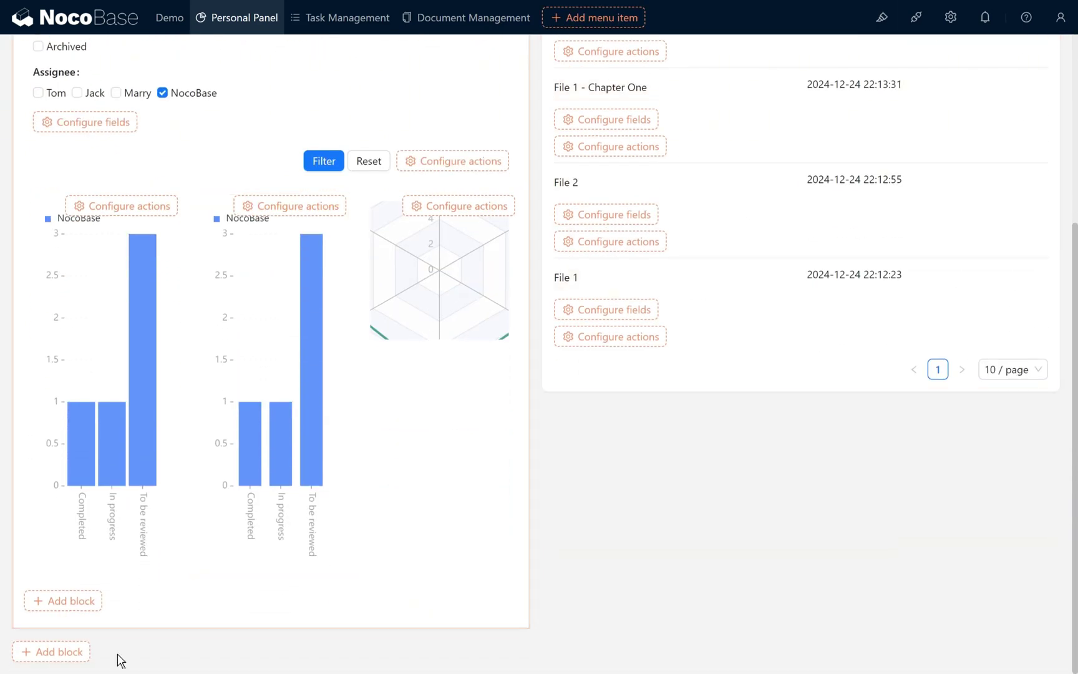
mouse_move(51, 651)
left_click(63, 561)
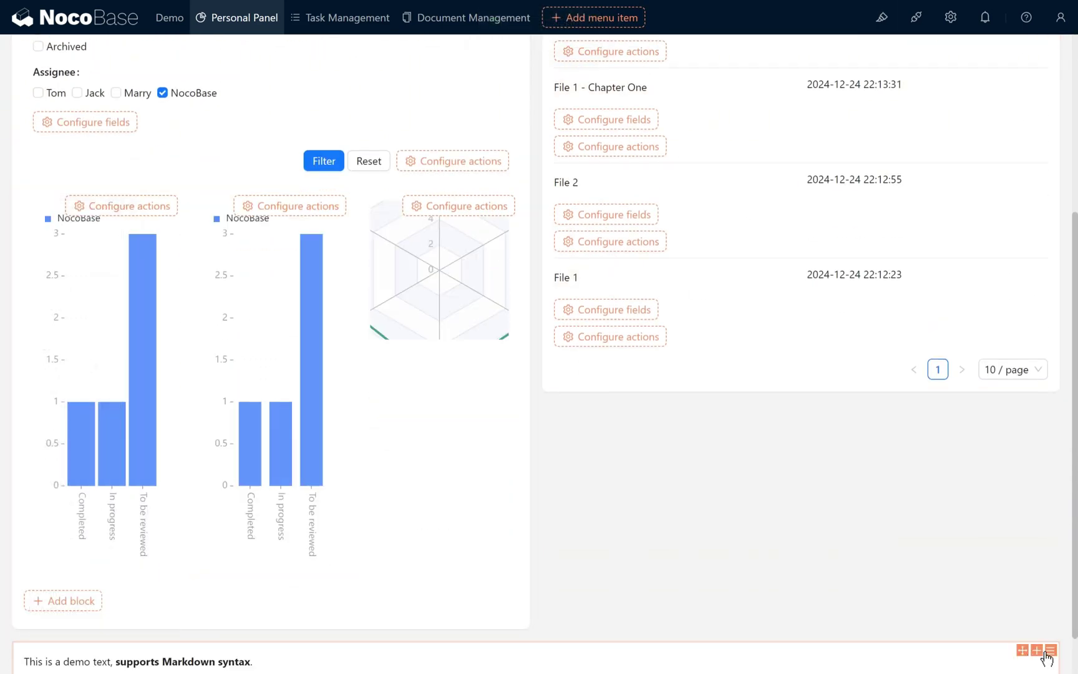
scroll(1039, 649, "down", 1)
left_click_drag(1069, 134, 735, 95)
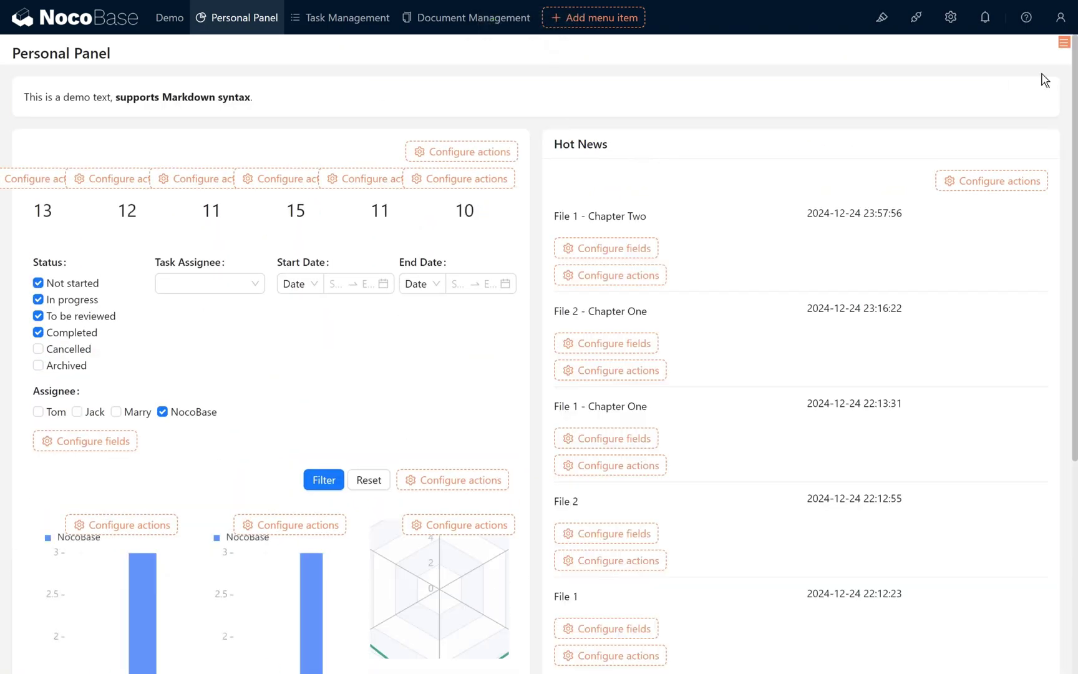
left_click_drag(497, 140, 1039, 72)
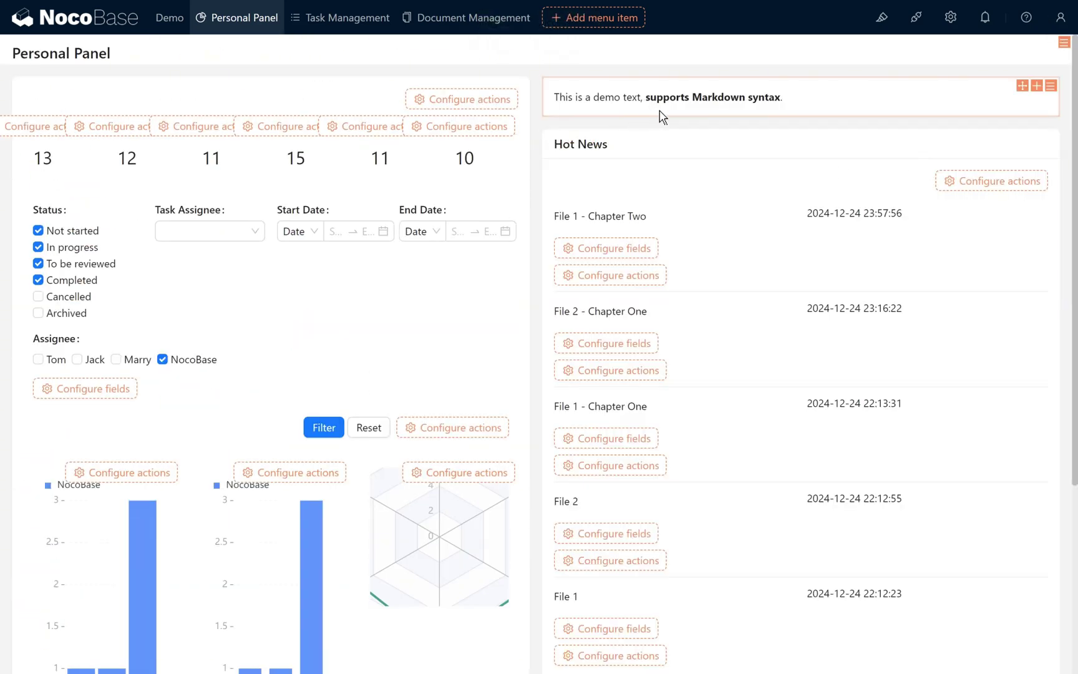
Step: Replace the demo text with the pasted bulletin, change the meeting date to December 19, and save
mouse_move(1050, 88)
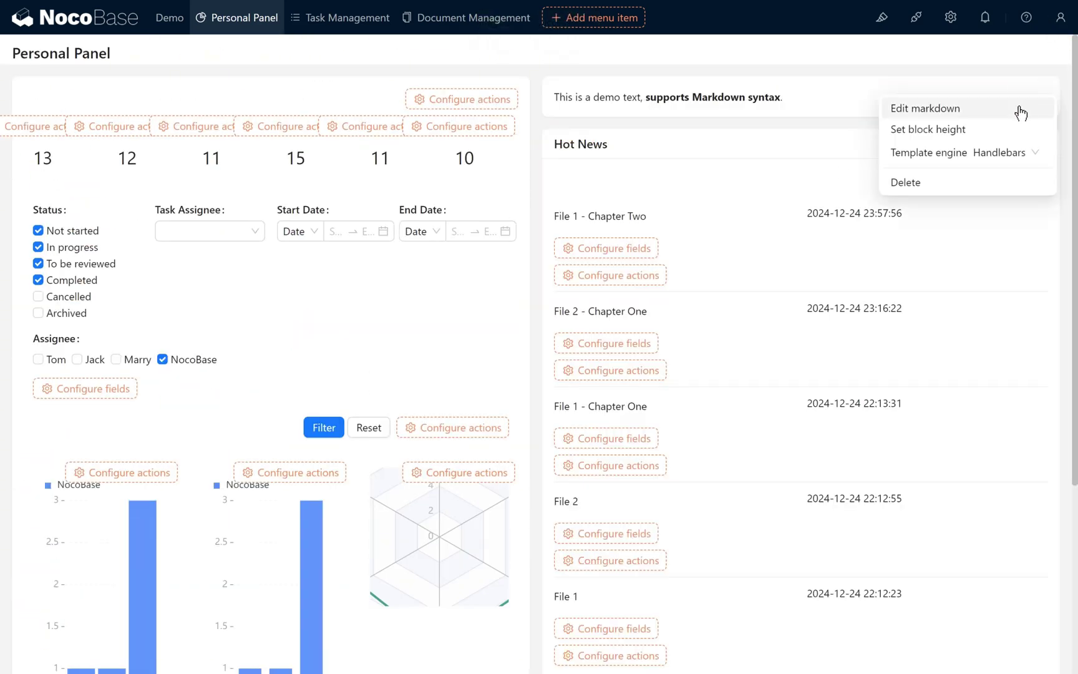
left_click(1021, 112)
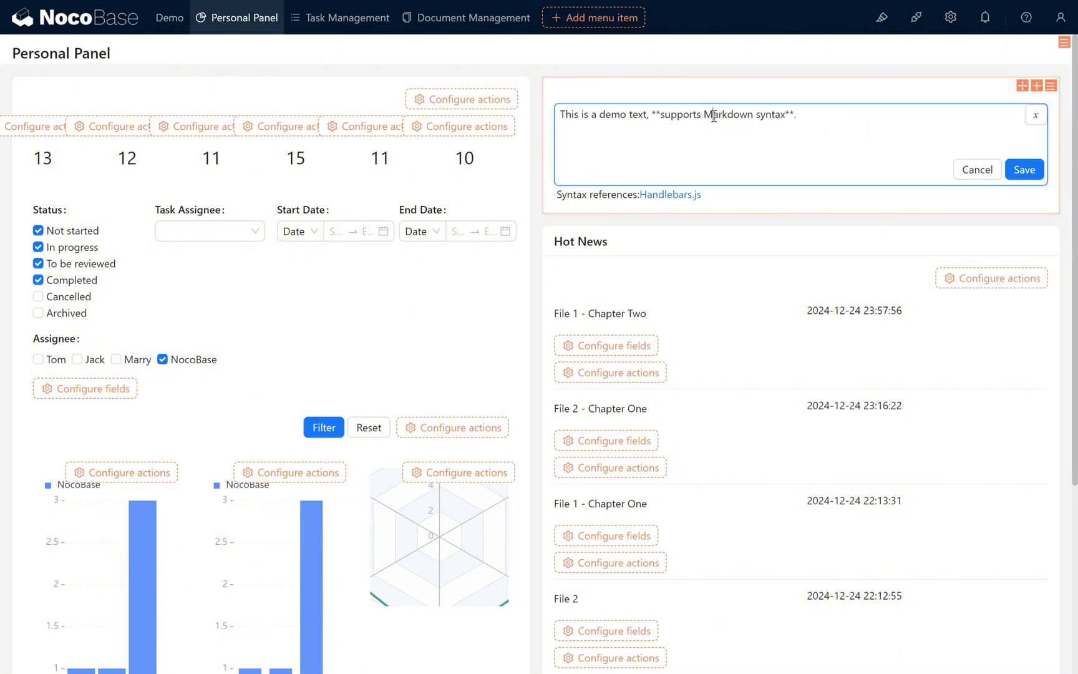
left_click_drag(849, 125, 557, 120)
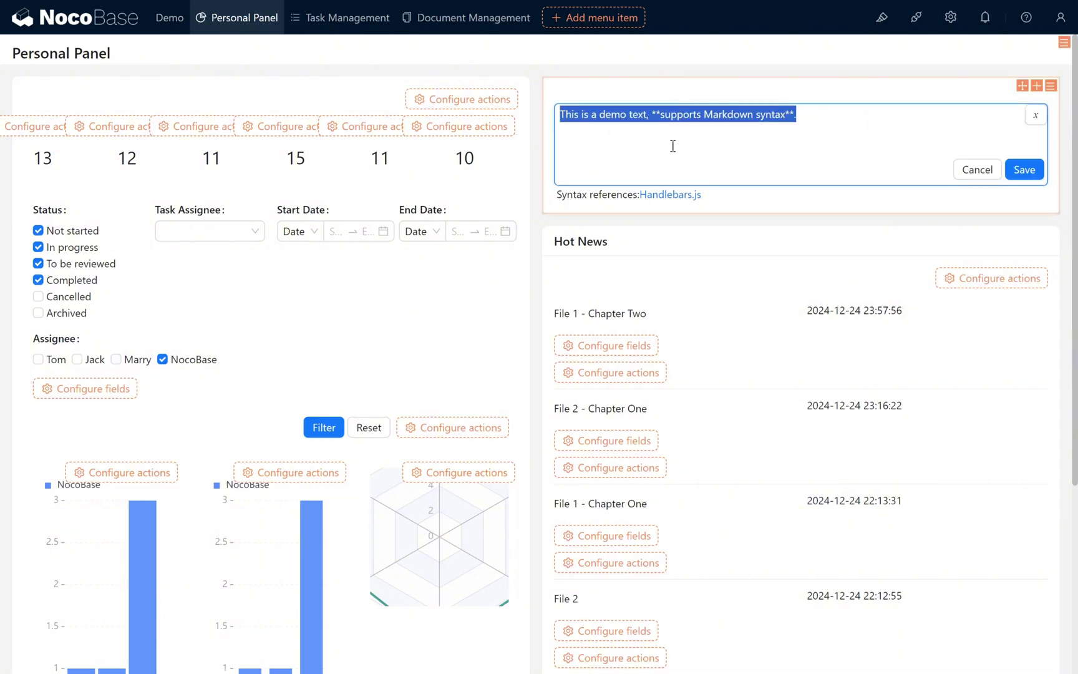
type("**Bulletin**  An emergency meeting needs to be held in the afternoon of tomorrow (November 6, 2024), all units please pay attention to attend in time!  **From: Tom**")
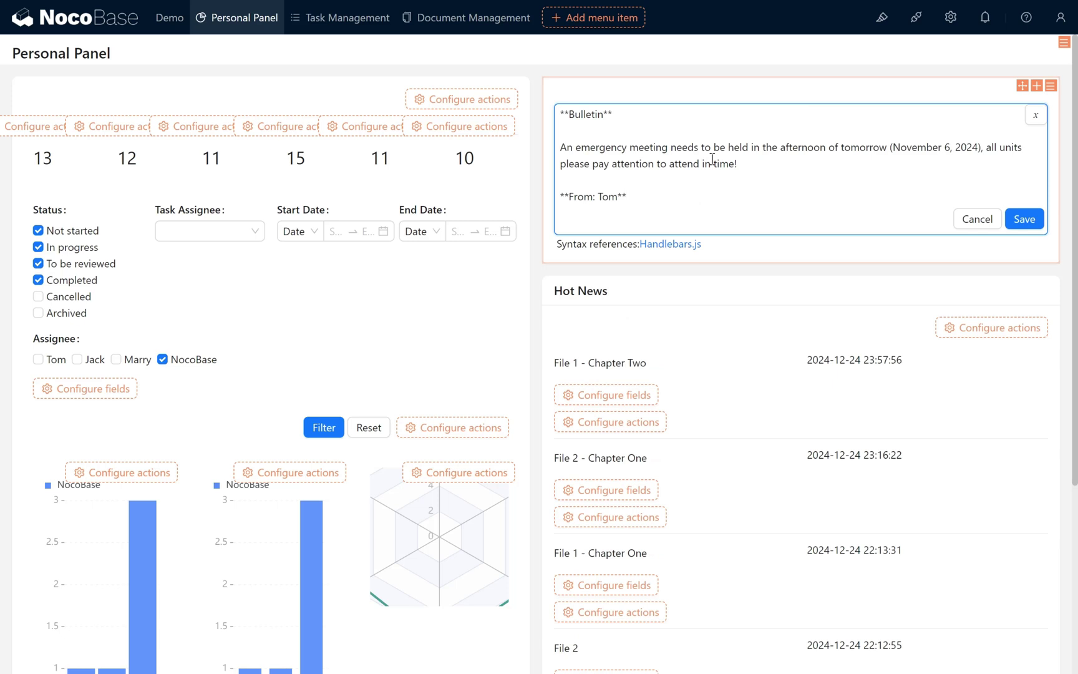
double_click(926, 147)
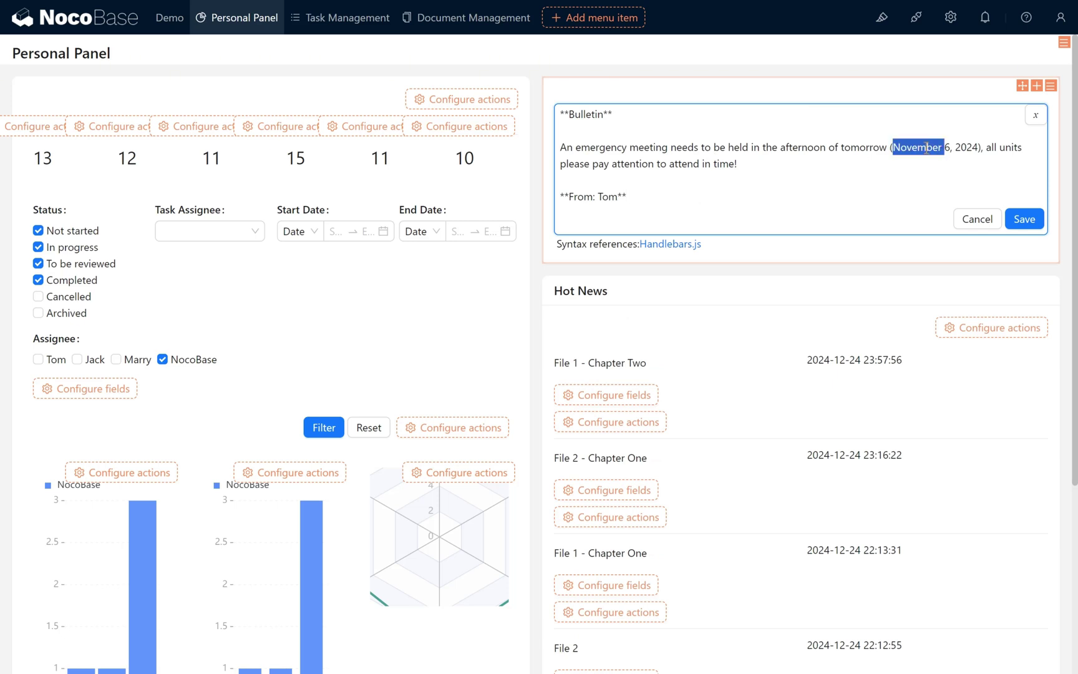
type("December")
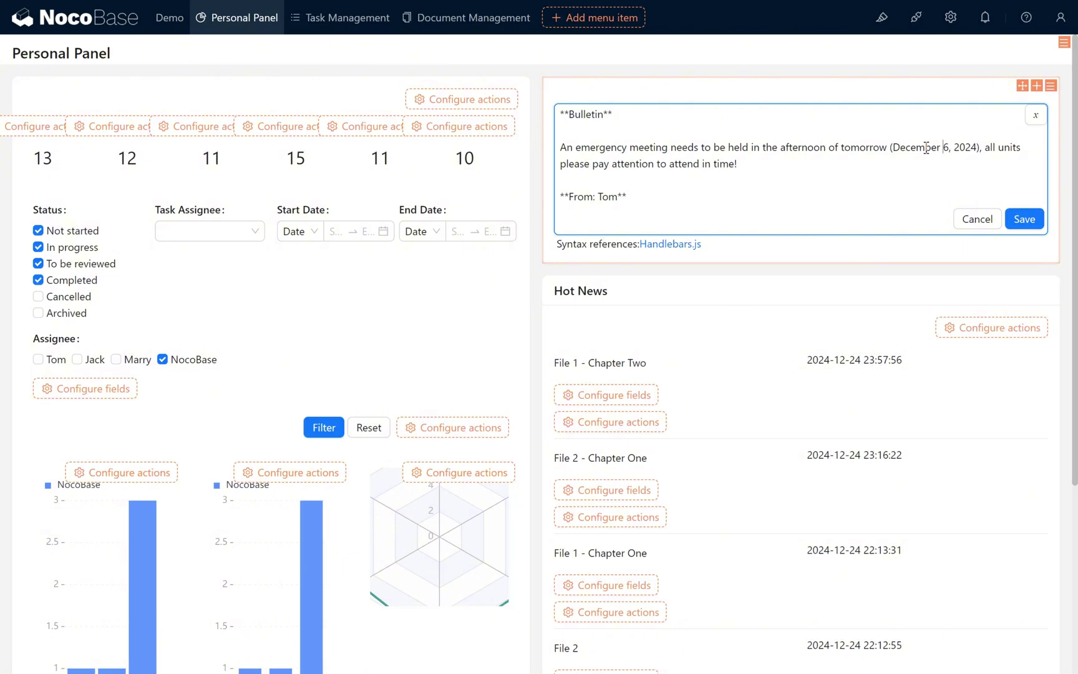
key("Delete")
type("19")
left_click(1024, 219)
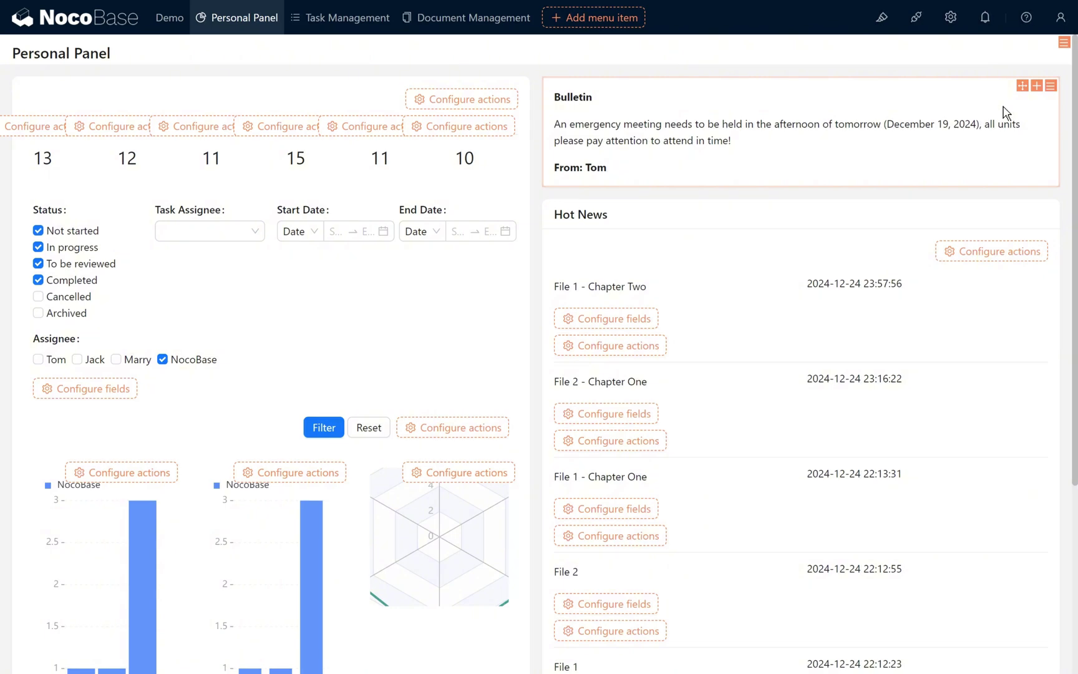
Step: Swap the bulletin for the styled HTML Important Bulletin, save, and turn the UI Editor off
mouse_move(1050, 85)
left_click(1005, 107)
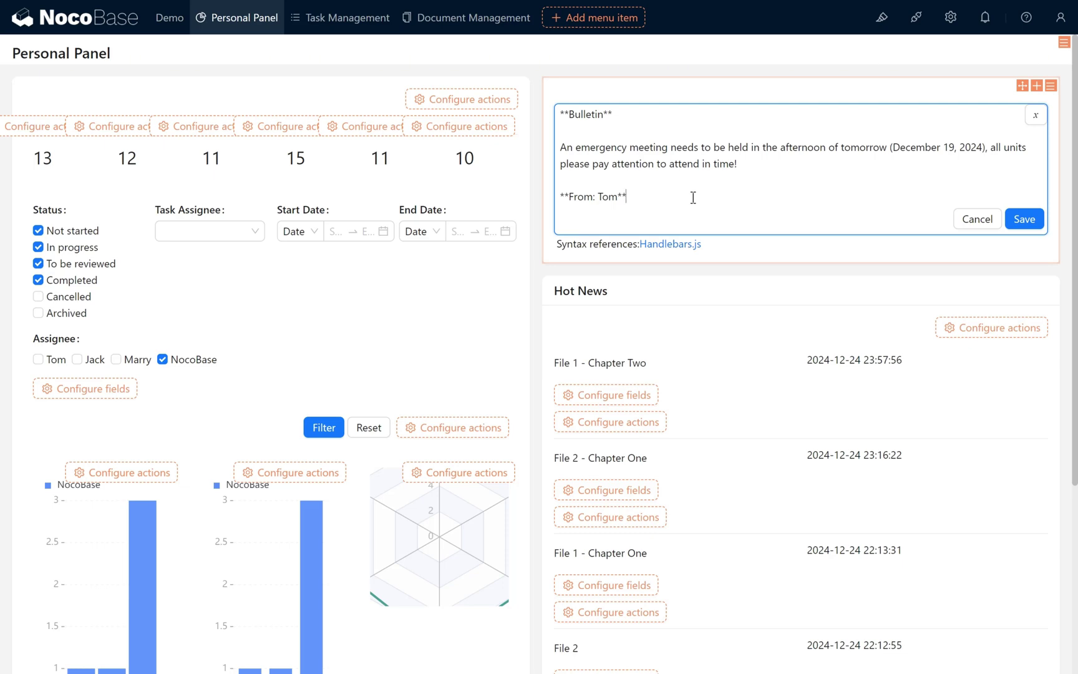
key("ctrl+a")
key("ctrl+v")
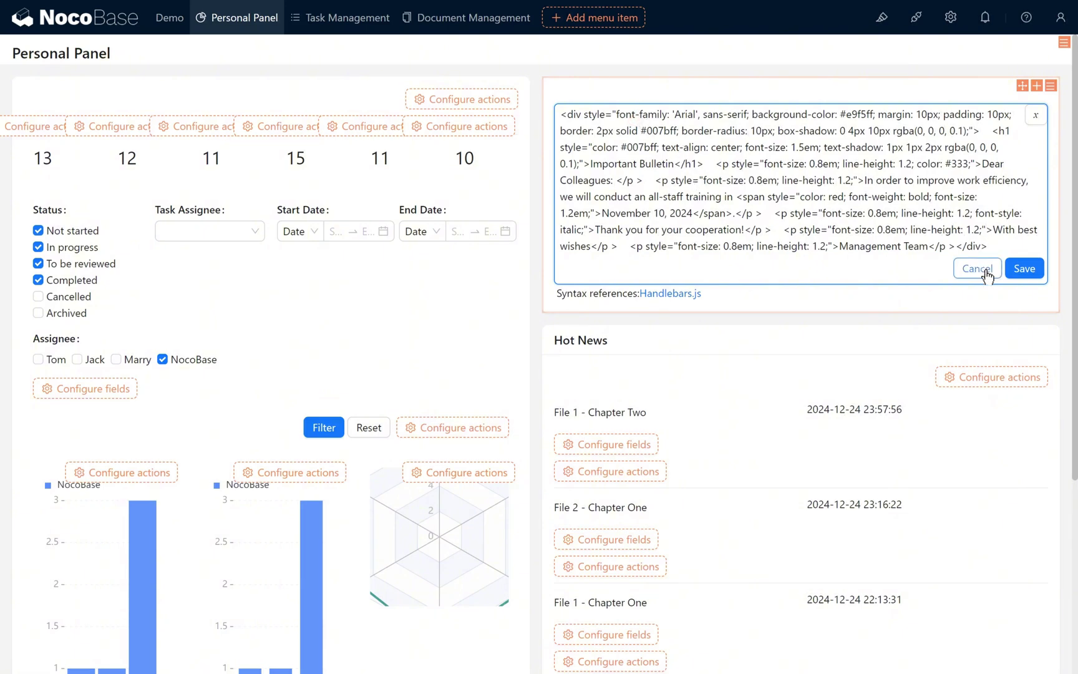
left_click(1024, 269)
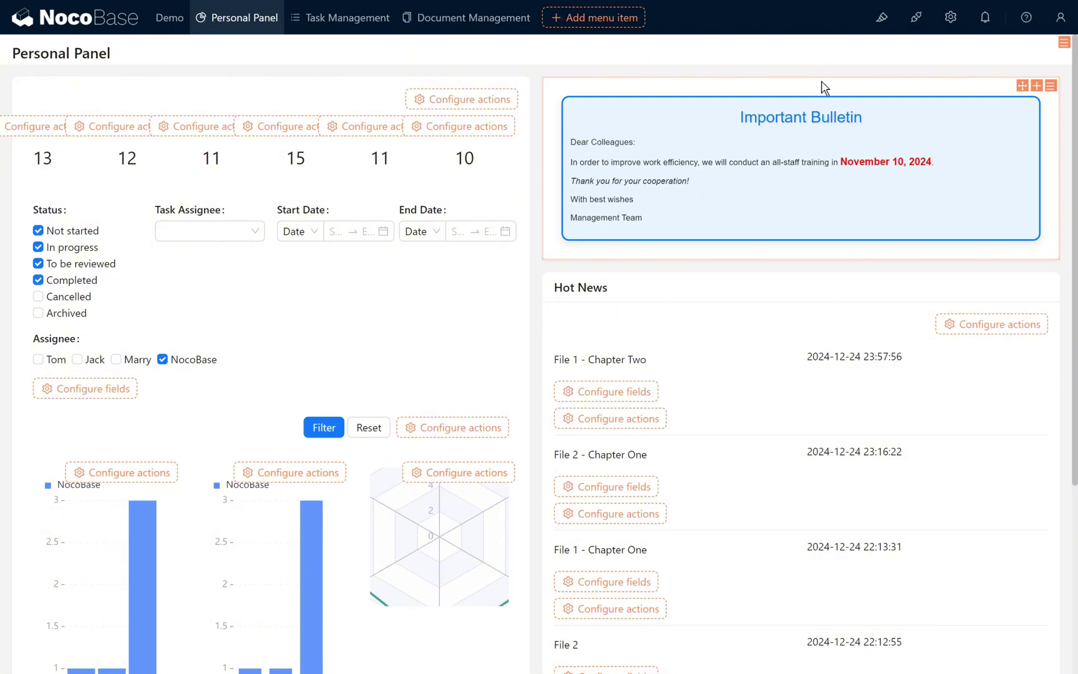
left_click(882, 18)
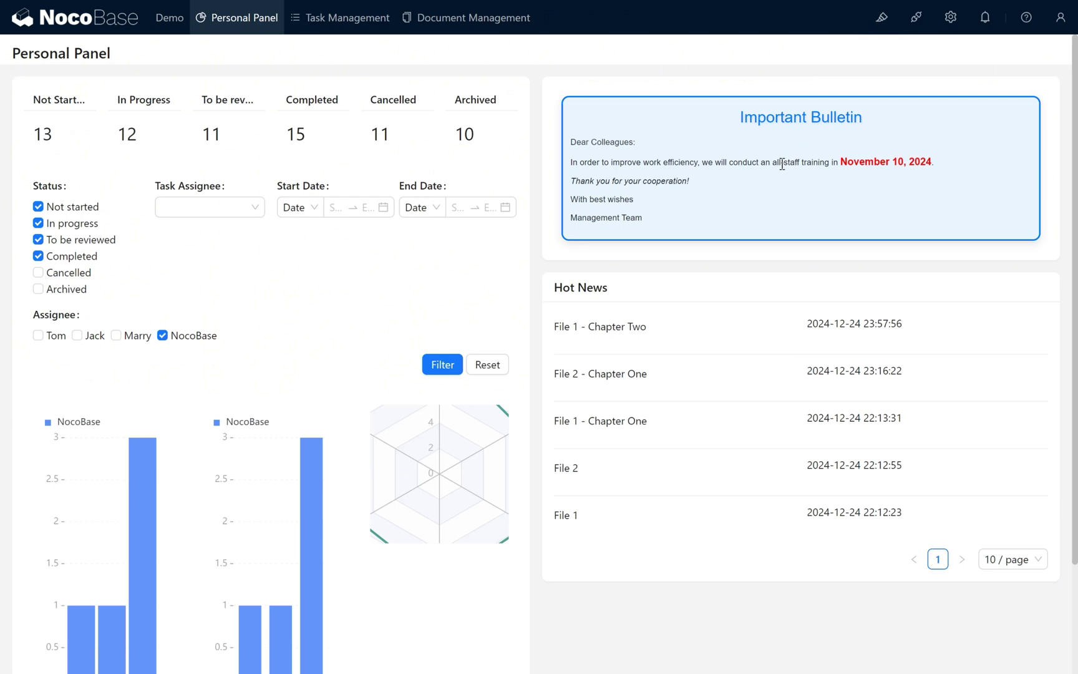